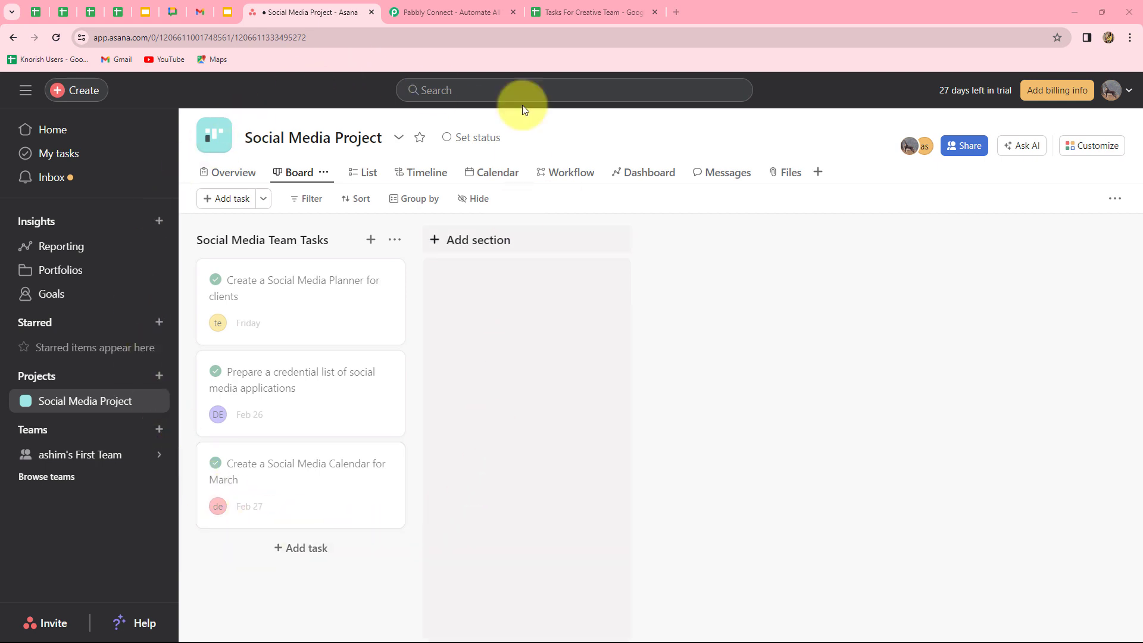
- Look over the Tasks For Creative Team spreadsheet and Asana board, then bring up the Pabbly Connect homepage
left_click(566, 12)
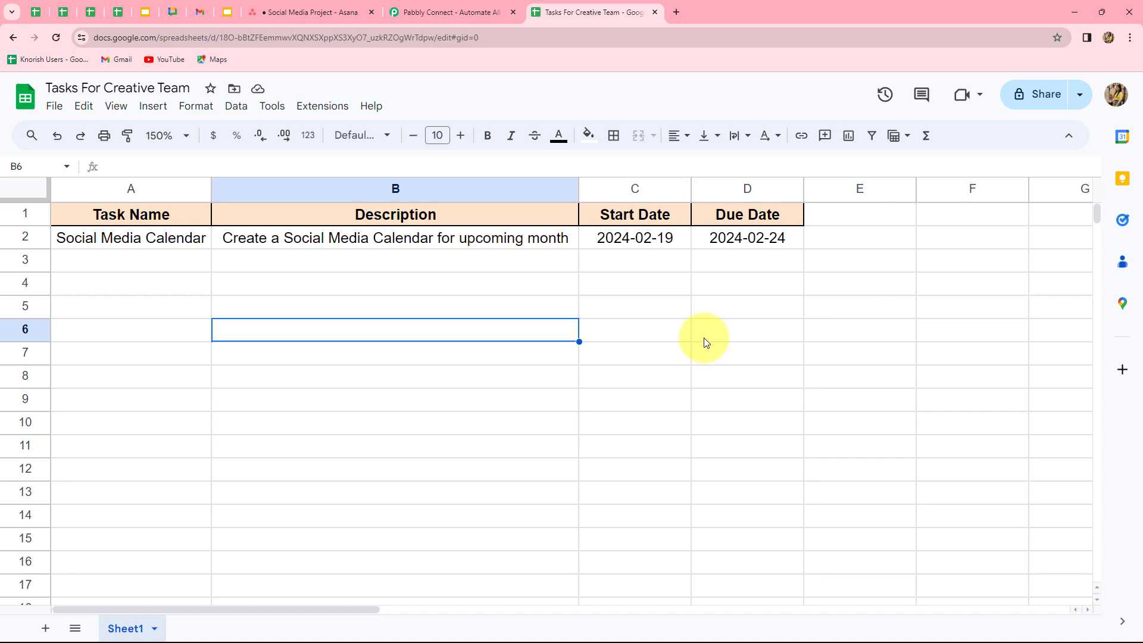
left_click(323, 12)
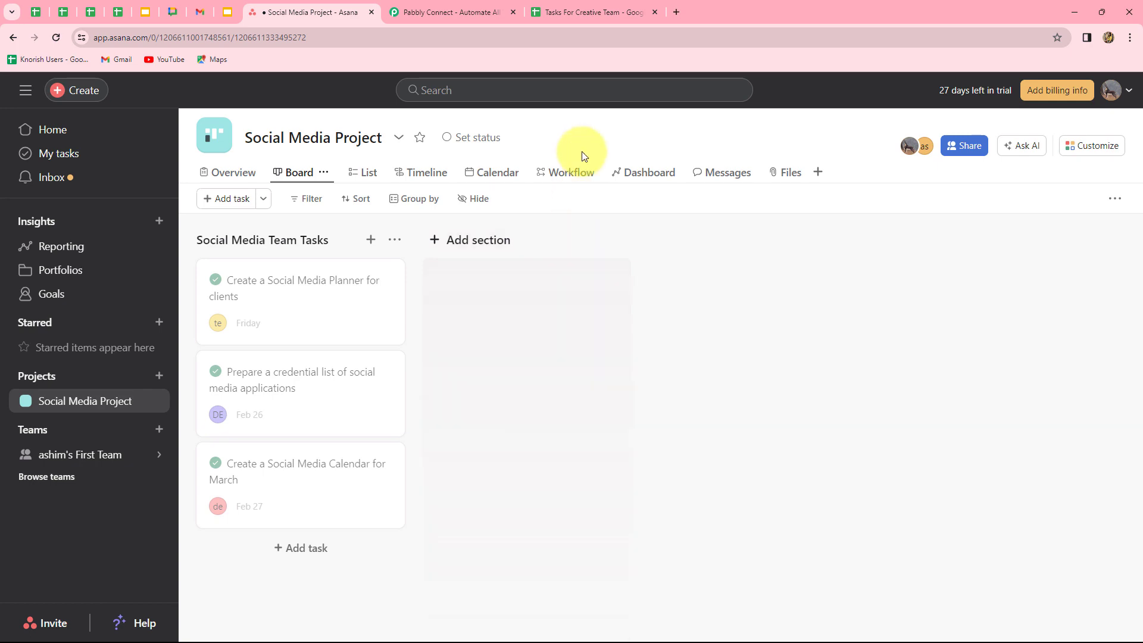
left_click(598, 13)
left_click(341, 6)
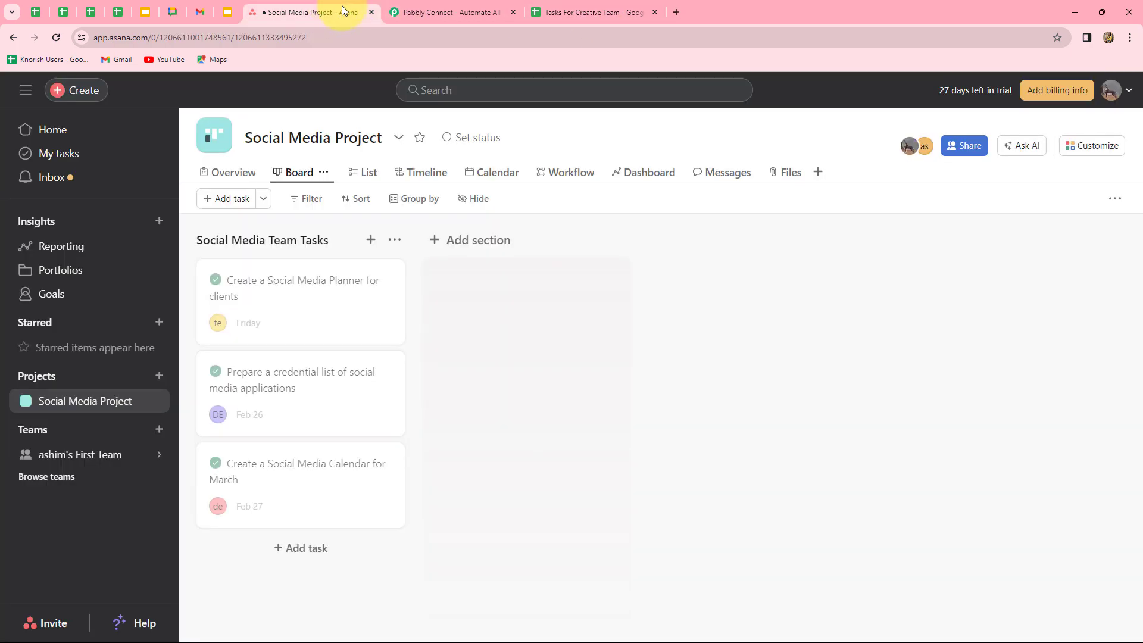
left_click(444, 6)
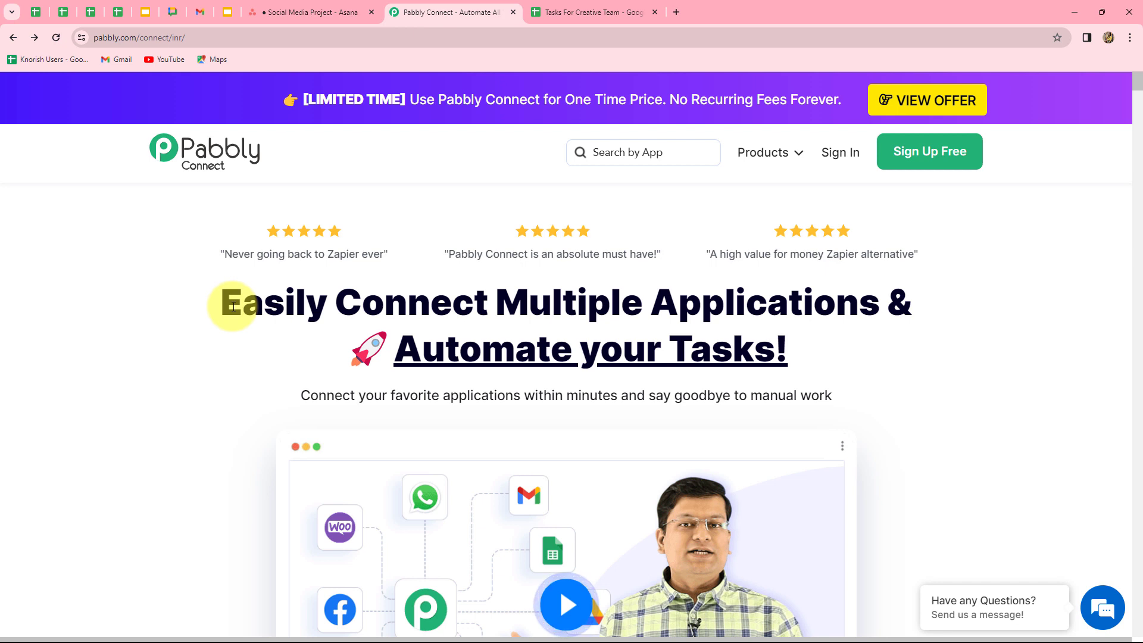
- Sign in to Pabbly and open the Pabbly Connect dashboard, showing the Home folder with 0 workflows
left_click_drag(232, 306, 911, 364)
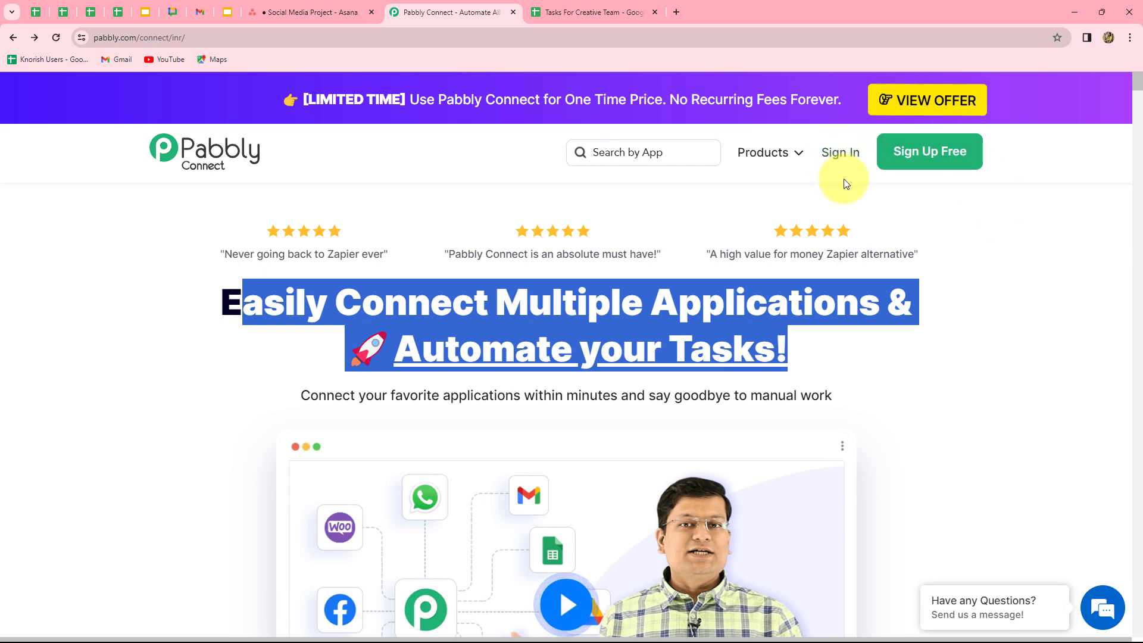
left_click(852, 153)
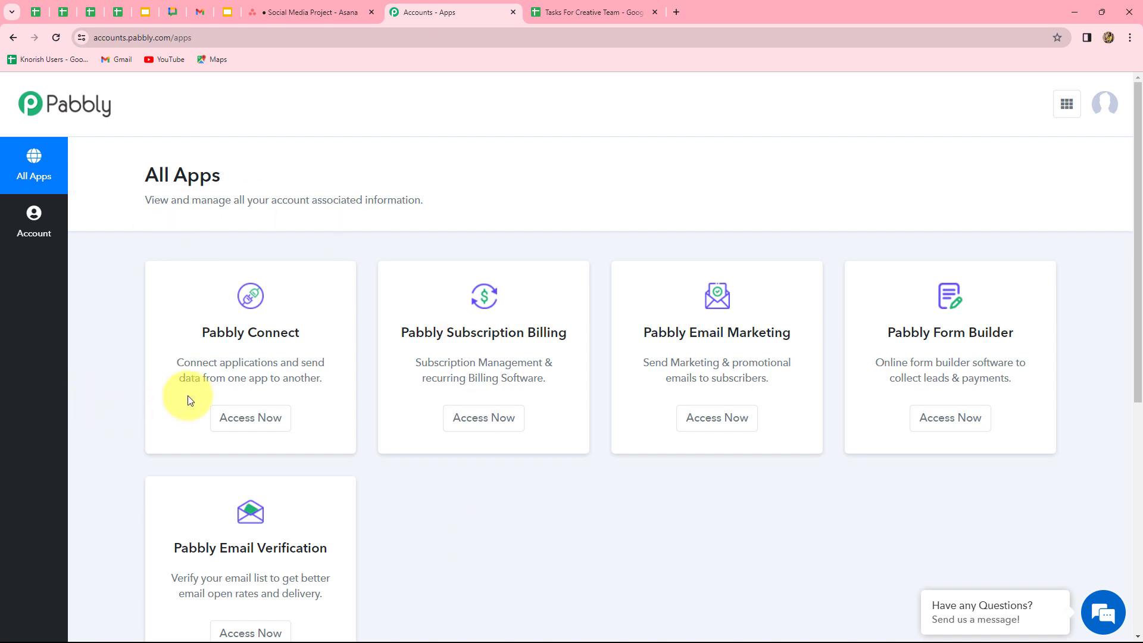
left_click_drag(191, 328, 349, 339)
left_click(250, 418)
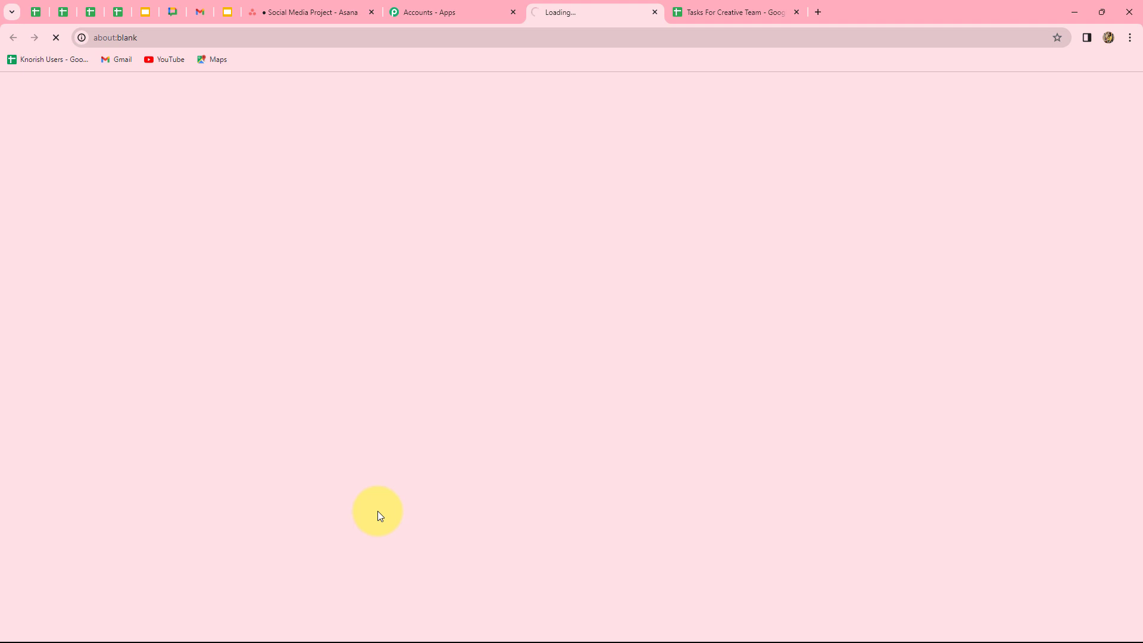
scroll(697, 438, "down", 2)
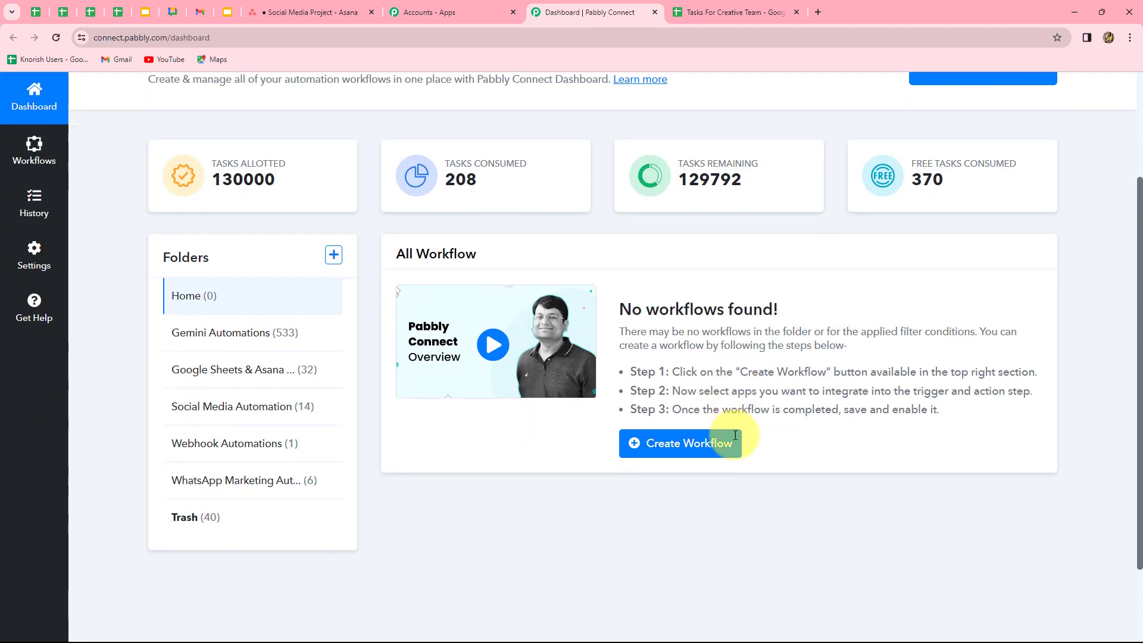
scroll(878, 403, "up", 1)
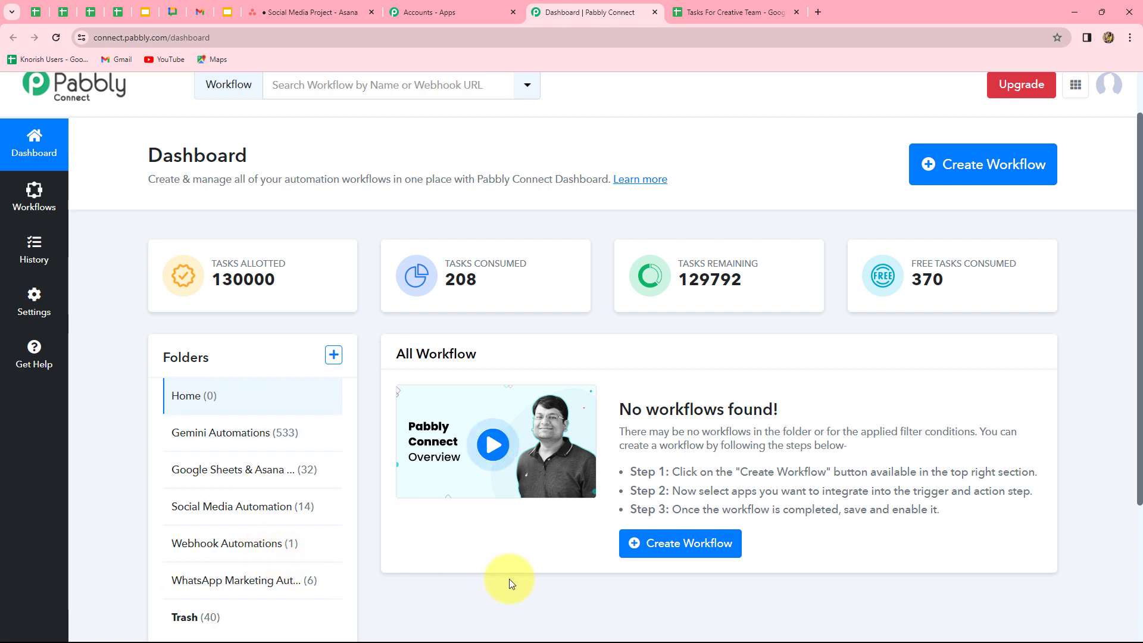
scroll(498, 578, "down", 2)
scroll(498, 577, "up", 2)
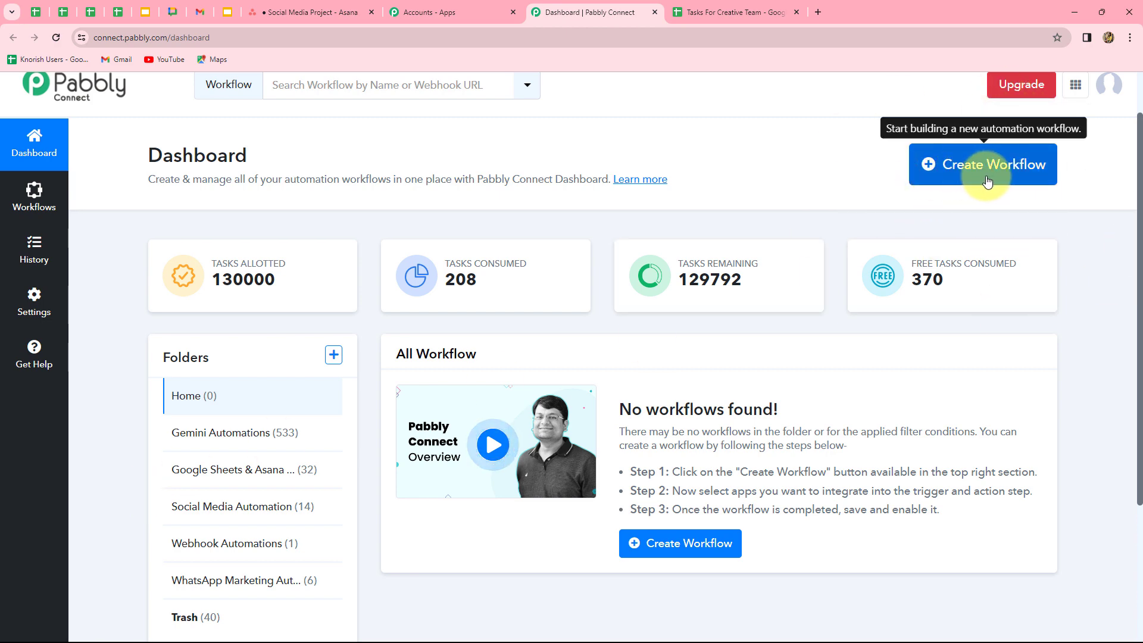
- Add the workflow 'Create Asana Tasks from Google Sheets', saved in the Google Sheets & Asana Automation folder
left_click(1023, 186)
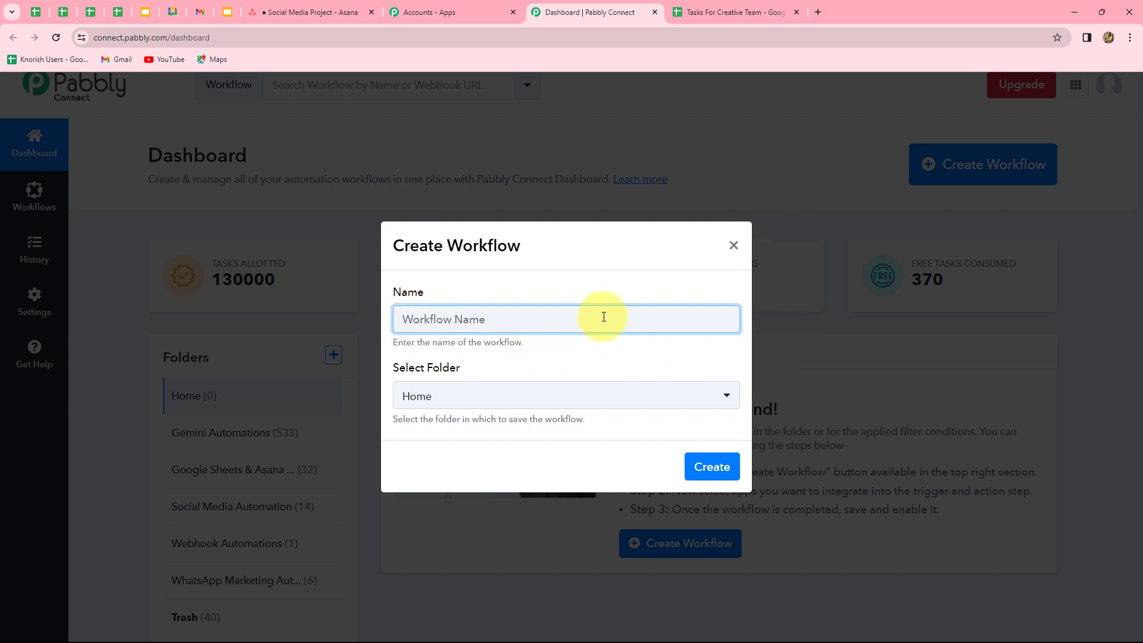
type("Create Asana Tasks from Google Sheets")
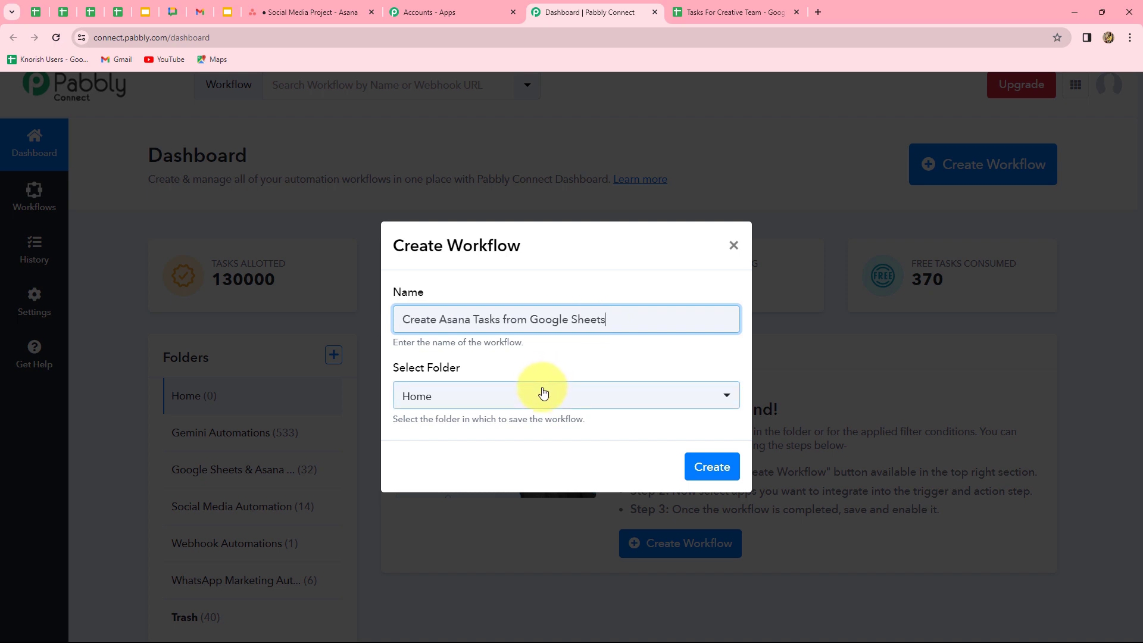
left_click(523, 407)
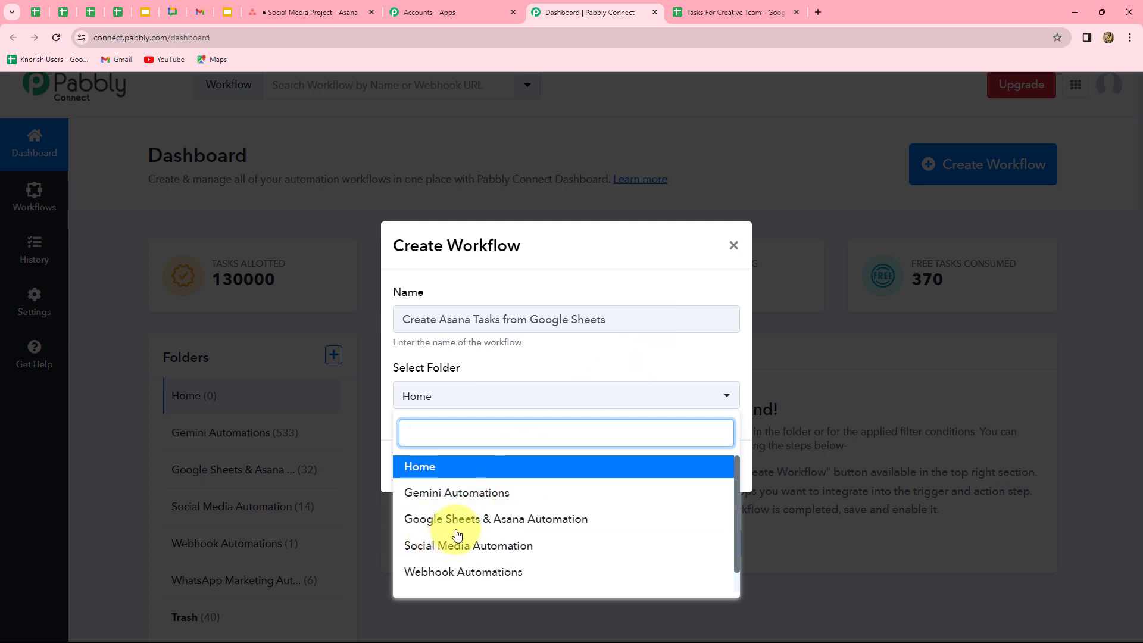
left_click(548, 525)
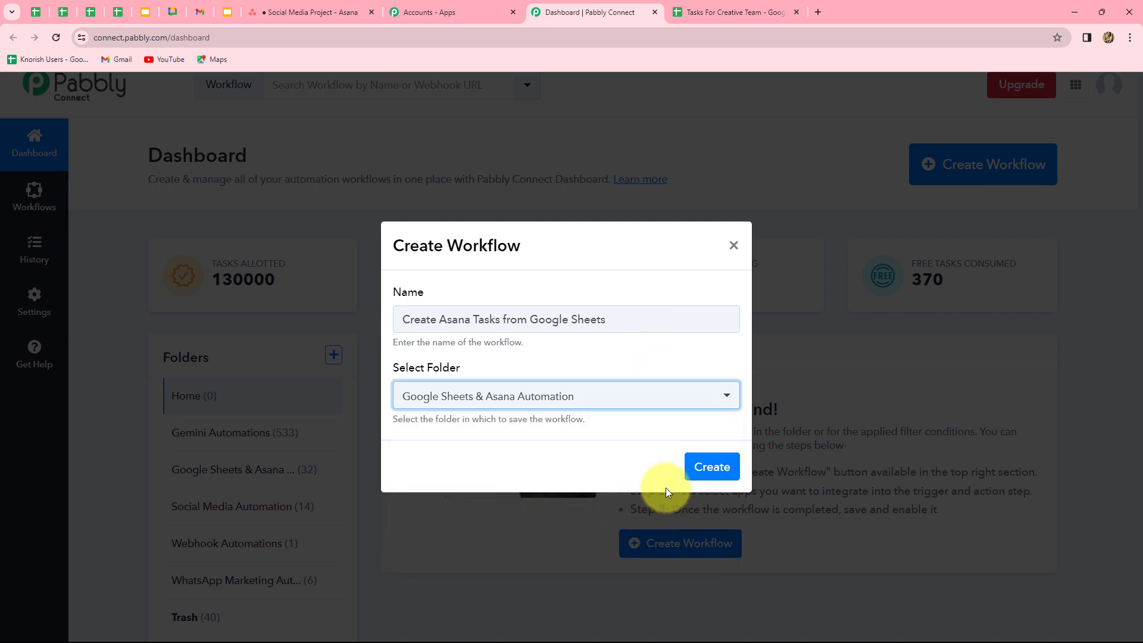
left_click(708, 466)
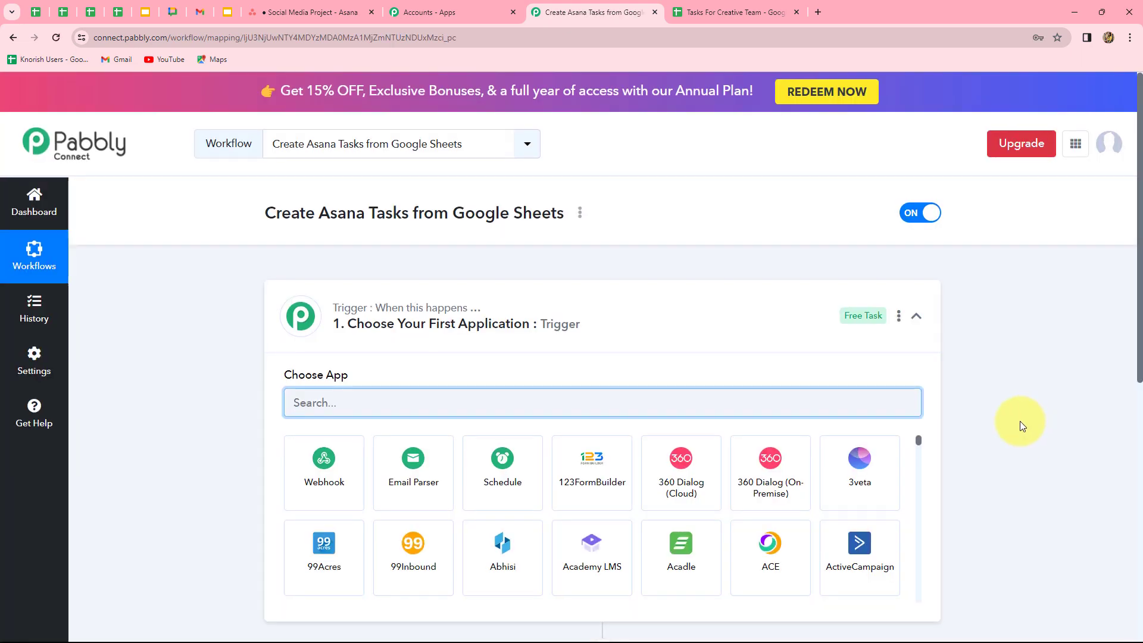
scroll(1019, 420, "down", 4)
scroll(1019, 420, "up", 2)
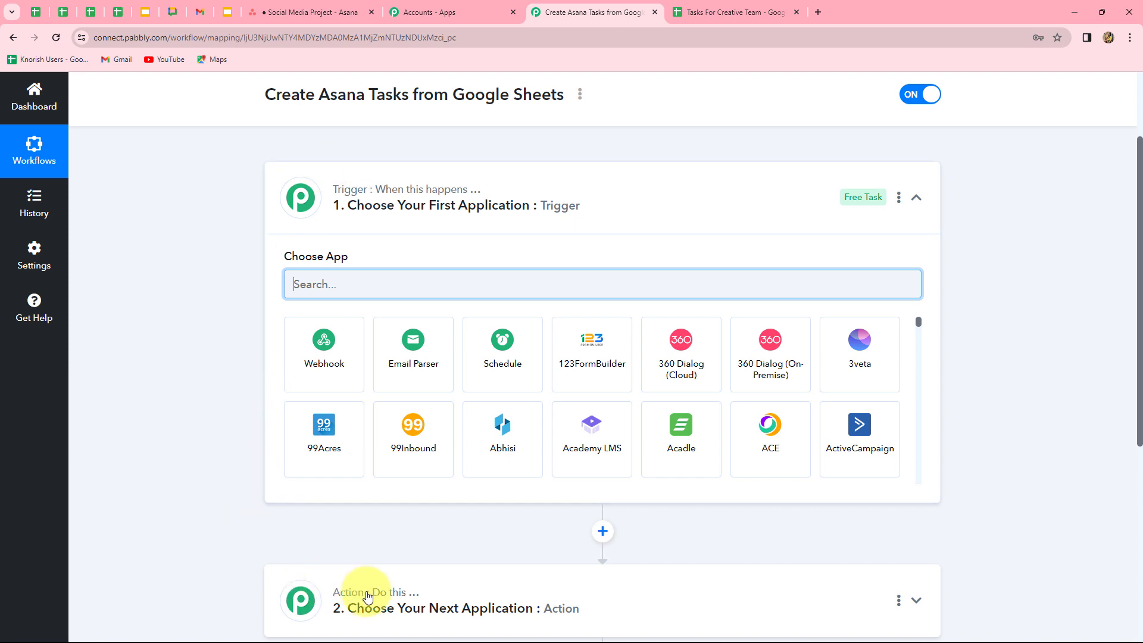
mouse_move(369, 595)
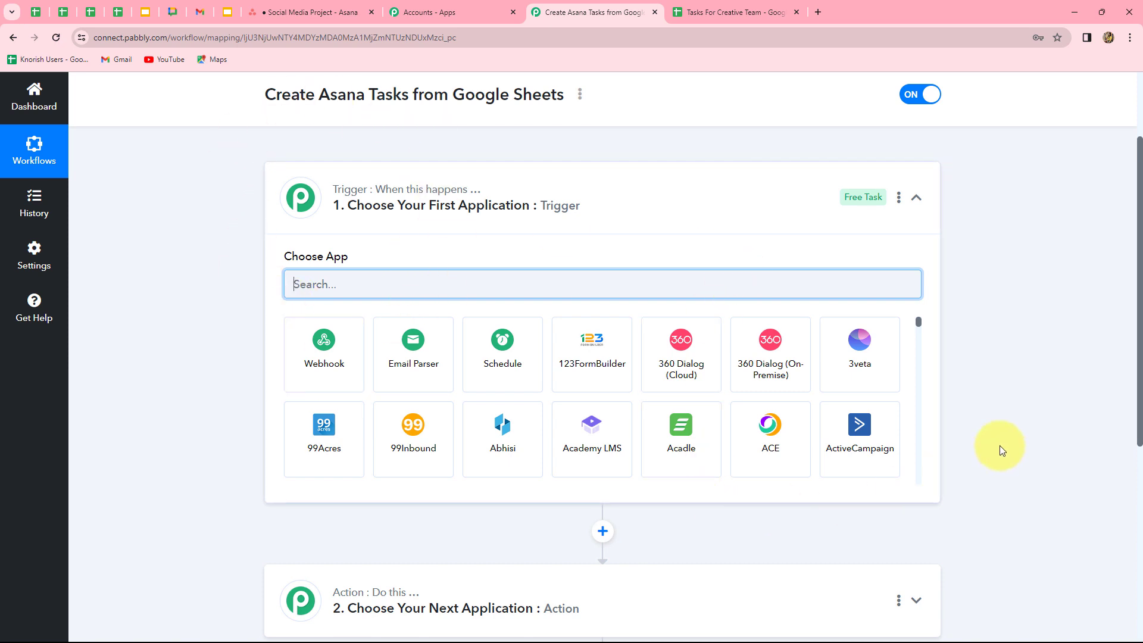
scroll(1006, 449, "down", 4)
scroll(1017, 449, "up", 4)
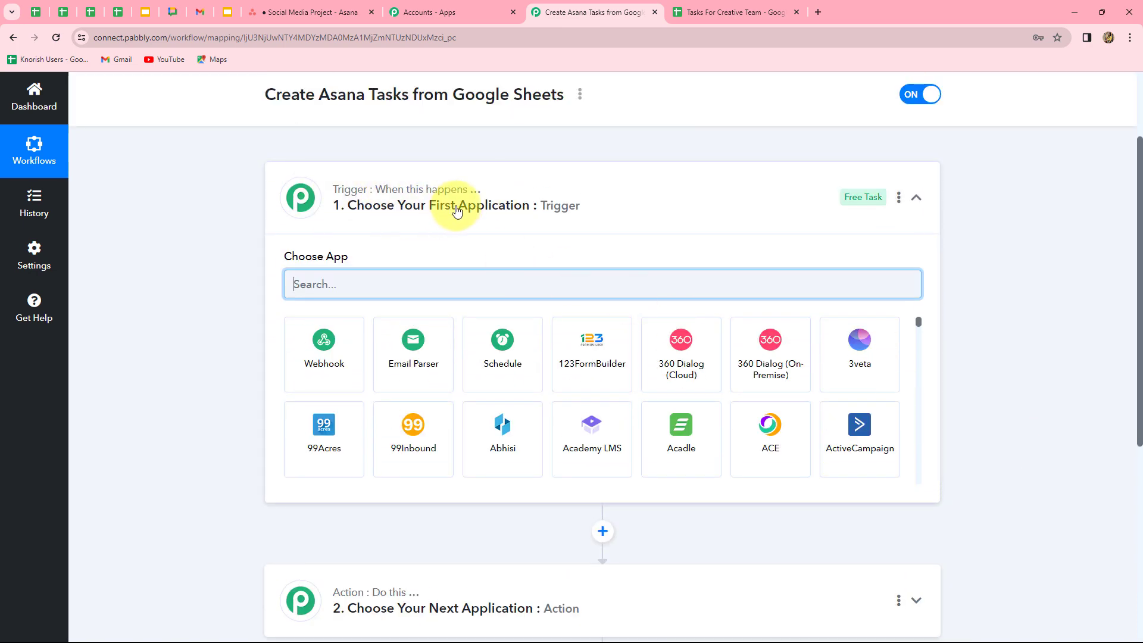
scroll(584, 457, "down", 3)
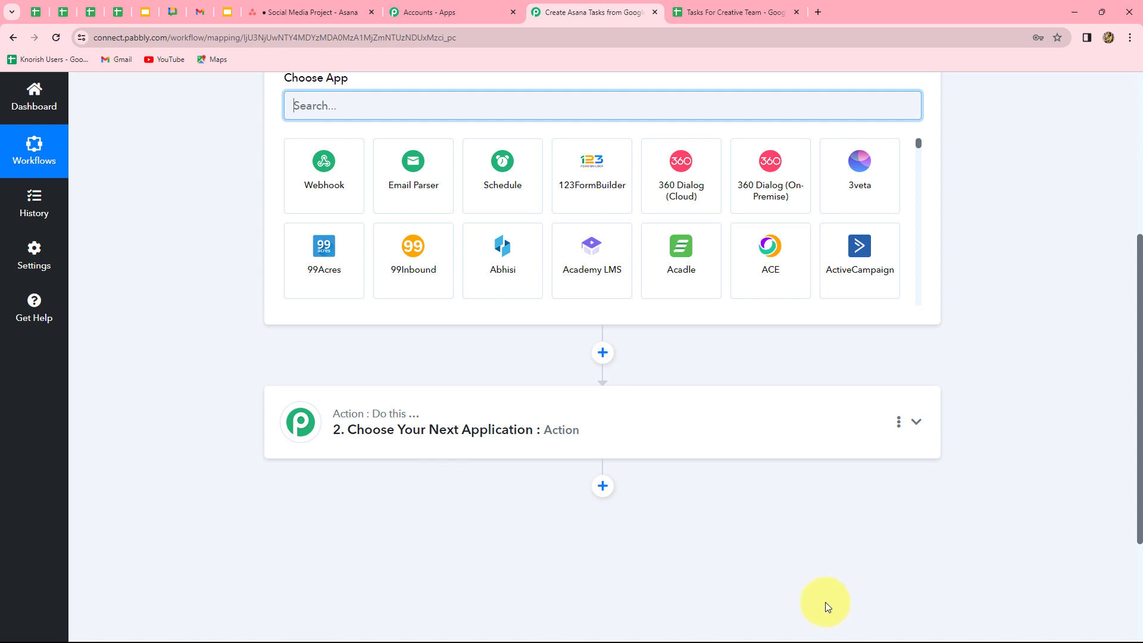
scroll(912, 570, "up", 3)
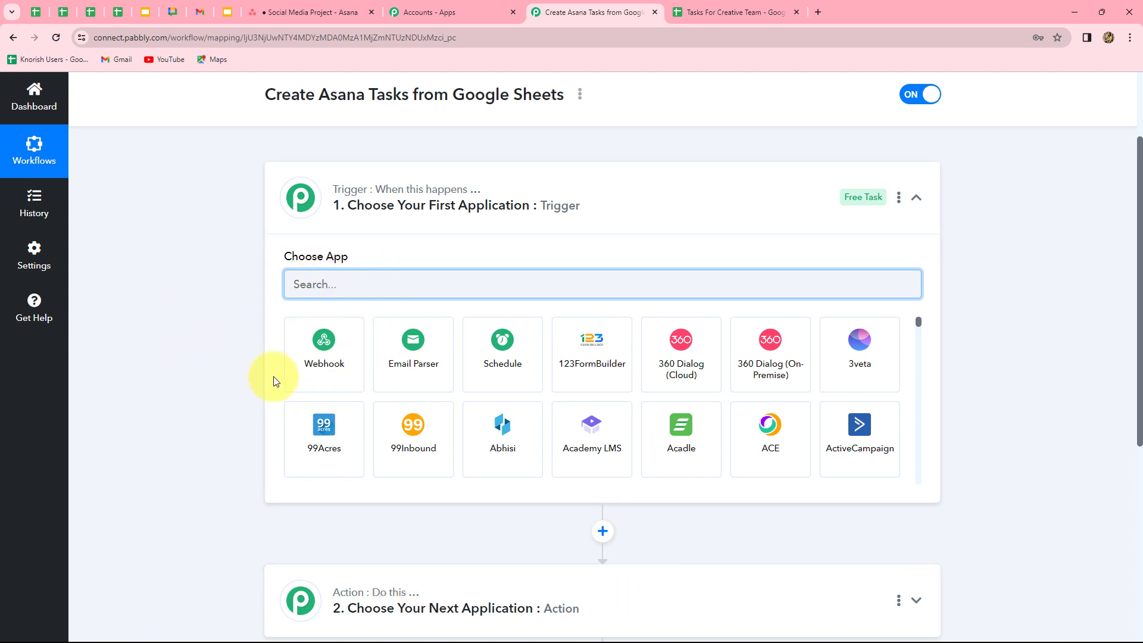
scroll(273, 376, "down", 3)
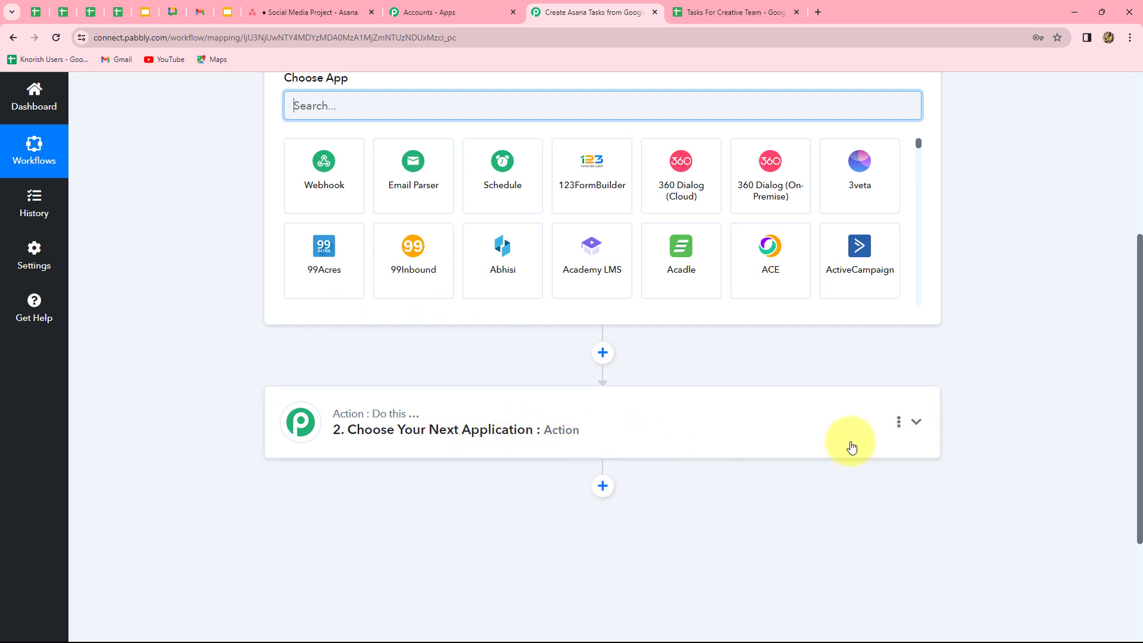
scroll(851, 448, "up", 3)
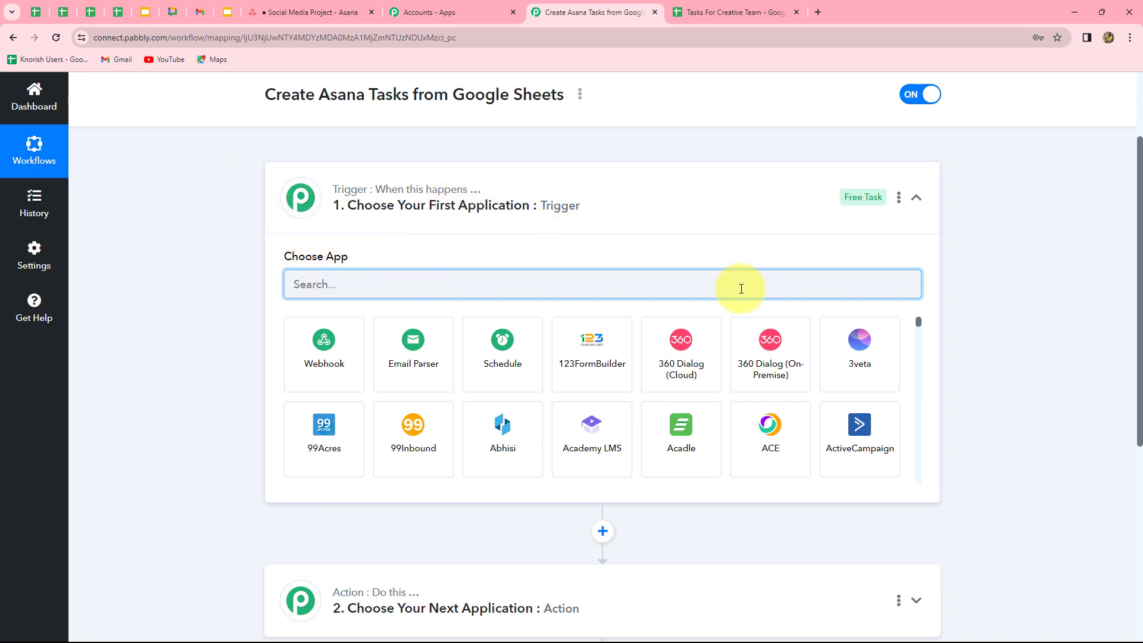
scroll(255, 459, "down", 3)
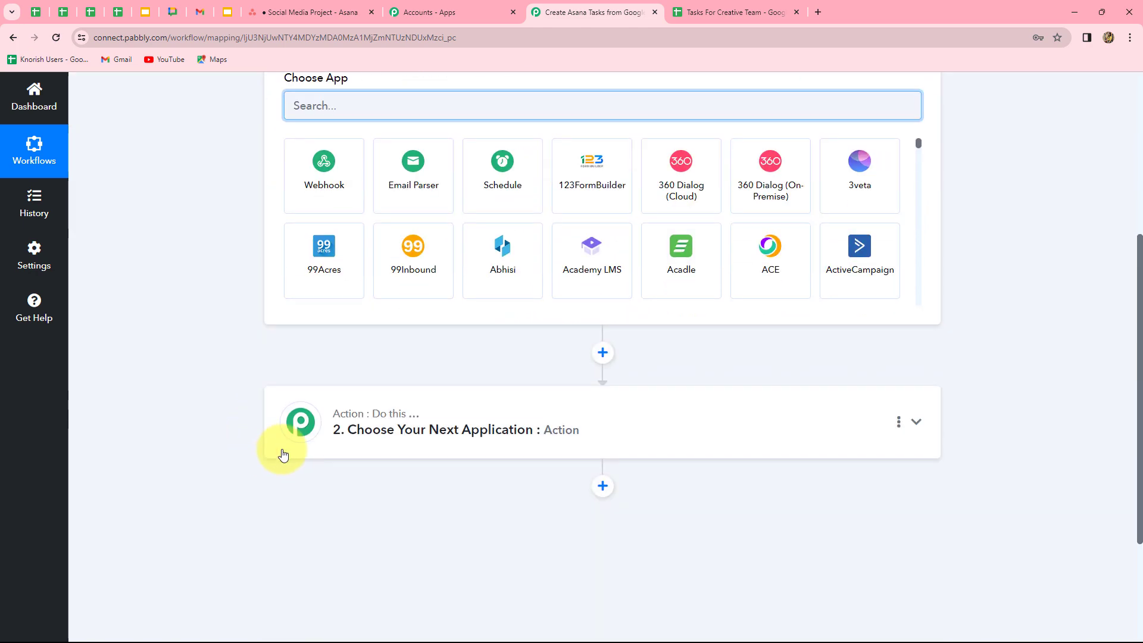
scroll(685, 438, "up", 4)
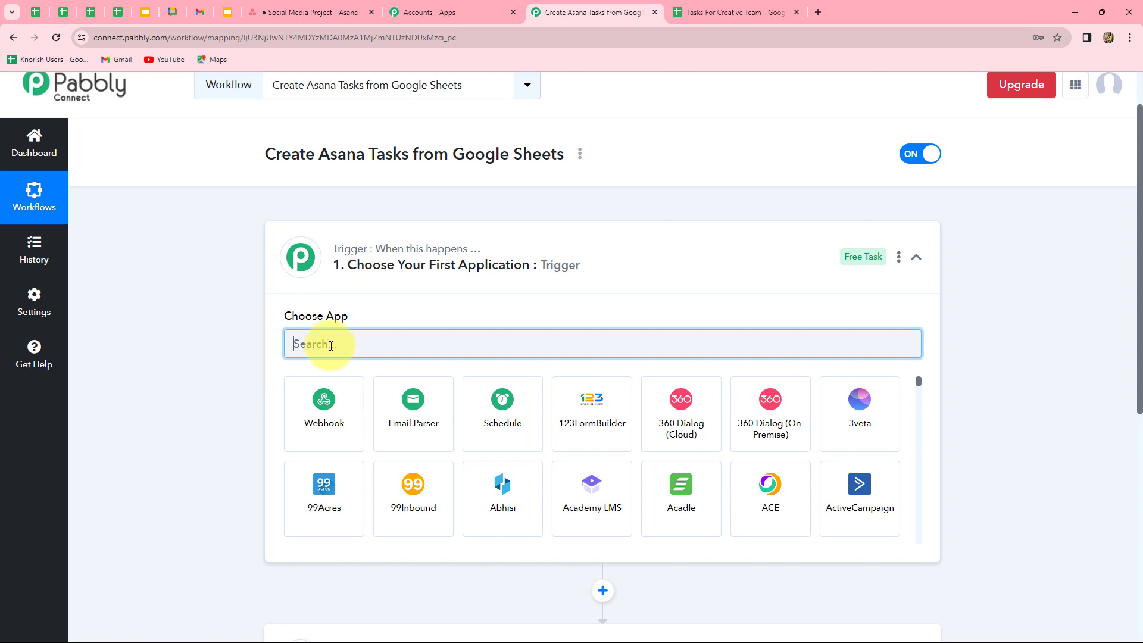
- Set the trigger to Google Sheets with the New or Updated Spreadsheet Row event
type("Googl")
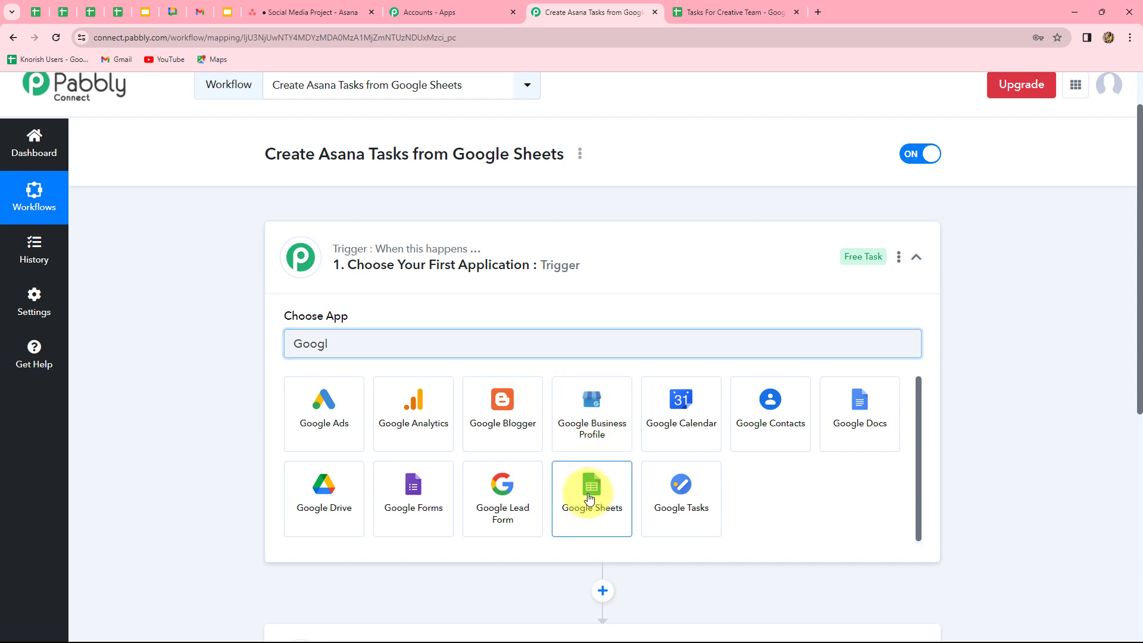
left_click(589, 498)
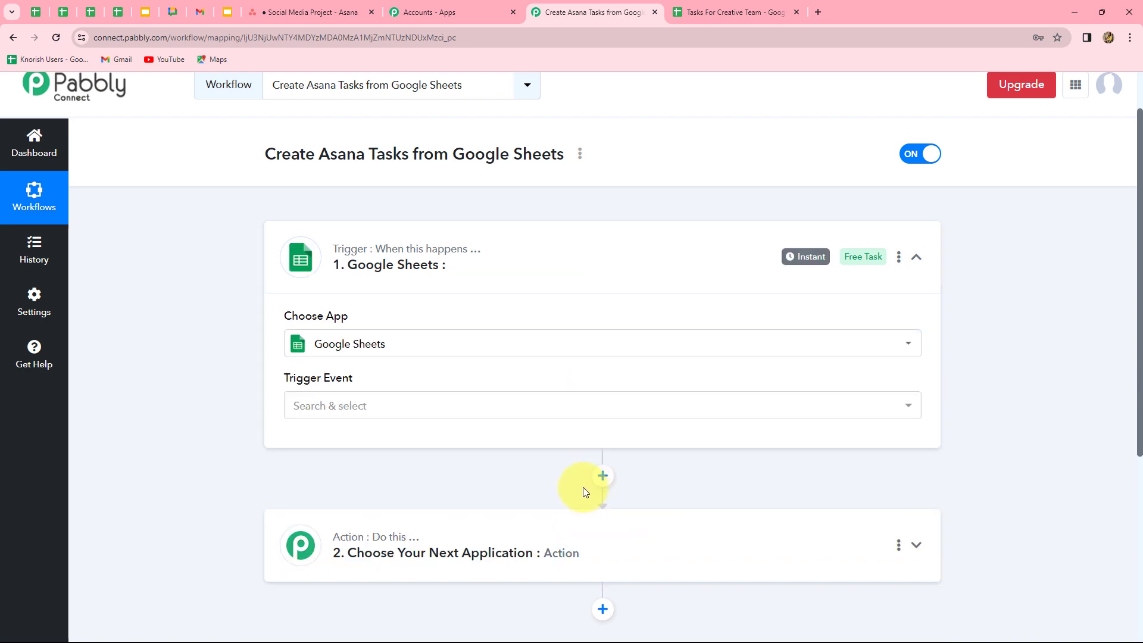
left_click(294, 405)
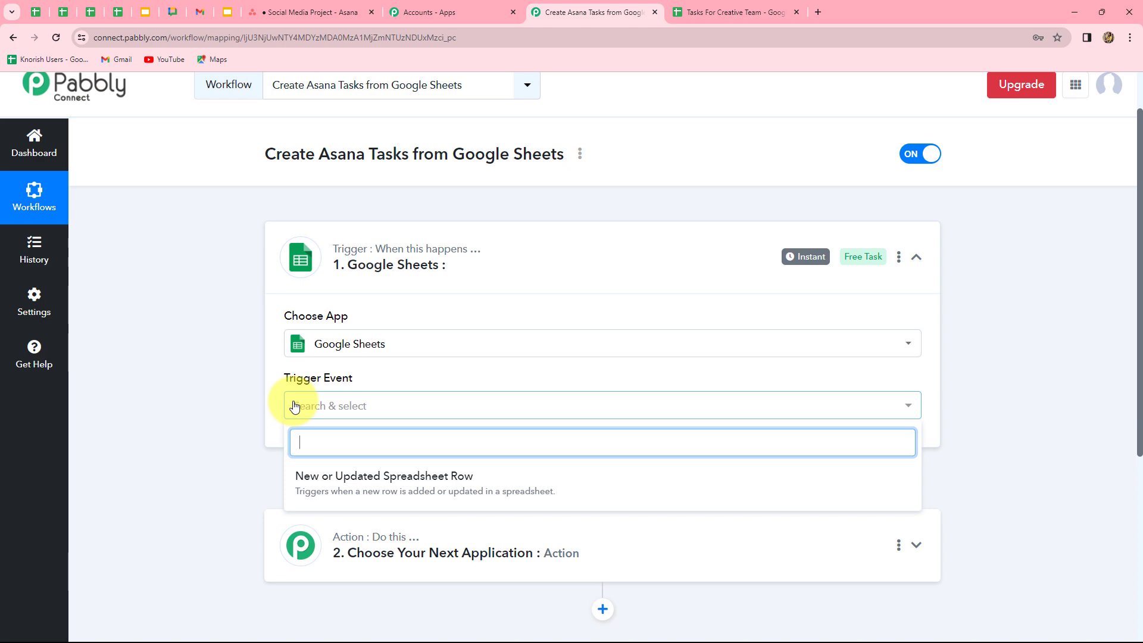
left_click(450, 485)
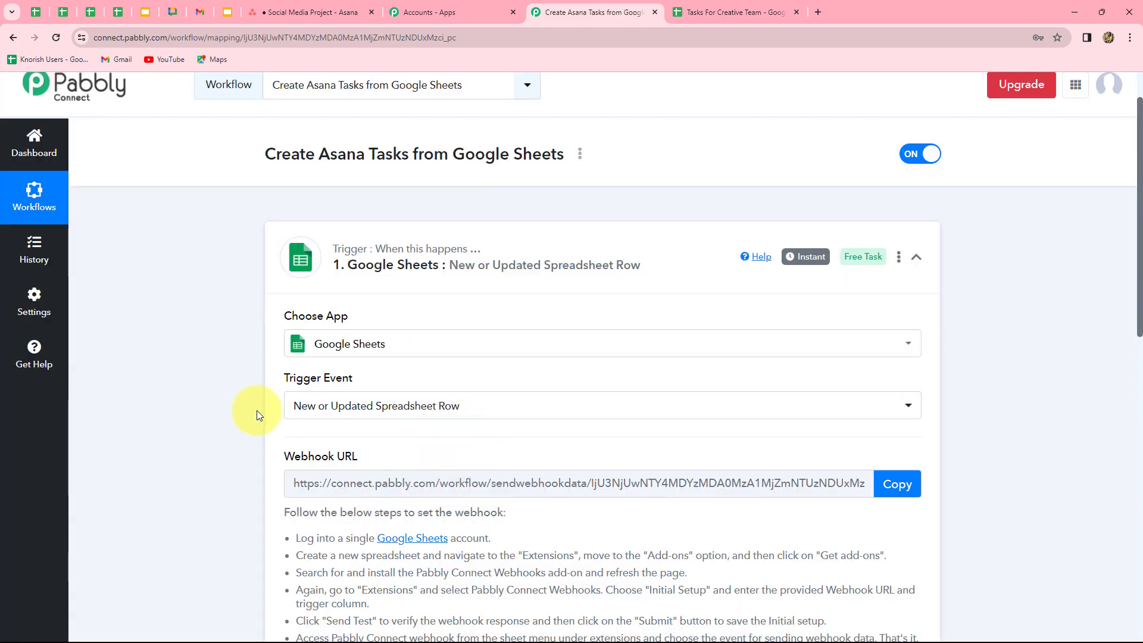
- Compare against the spreadsheet and scroll to the trigger's Webhook URL and setup instructions
left_click(691, 12)
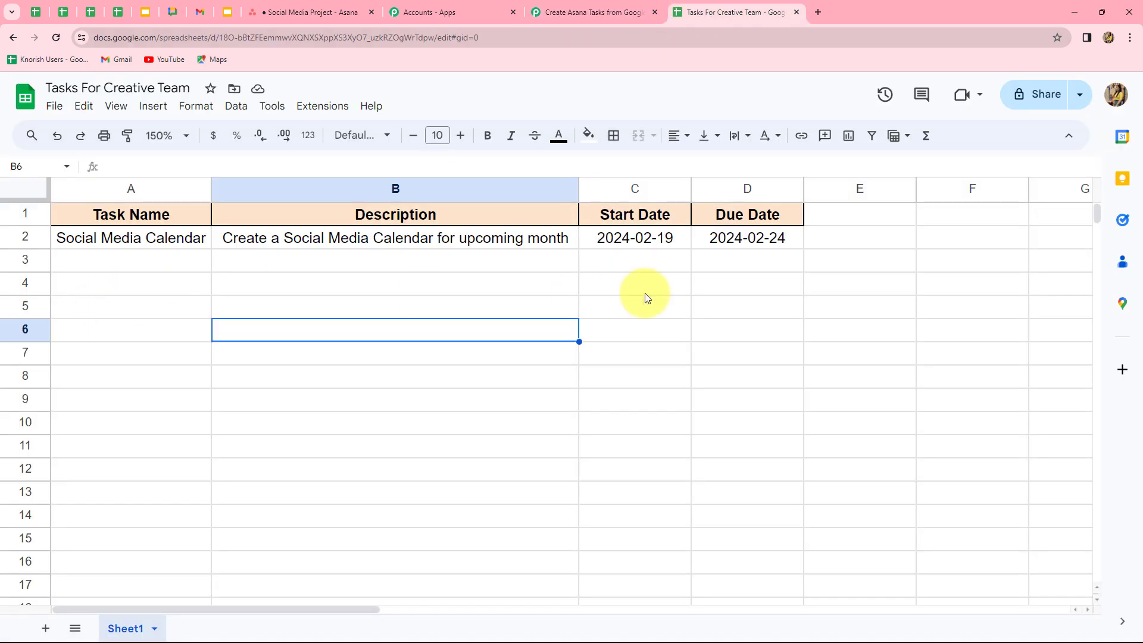
left_click(590, 12)
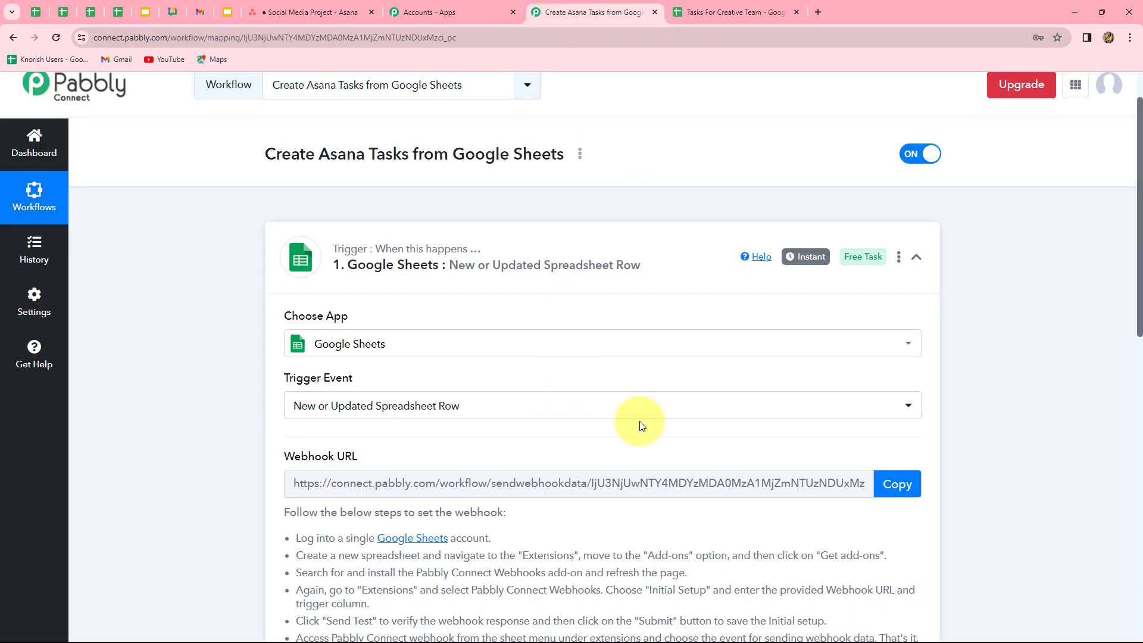
scroll(1010, 391, "down", 4)
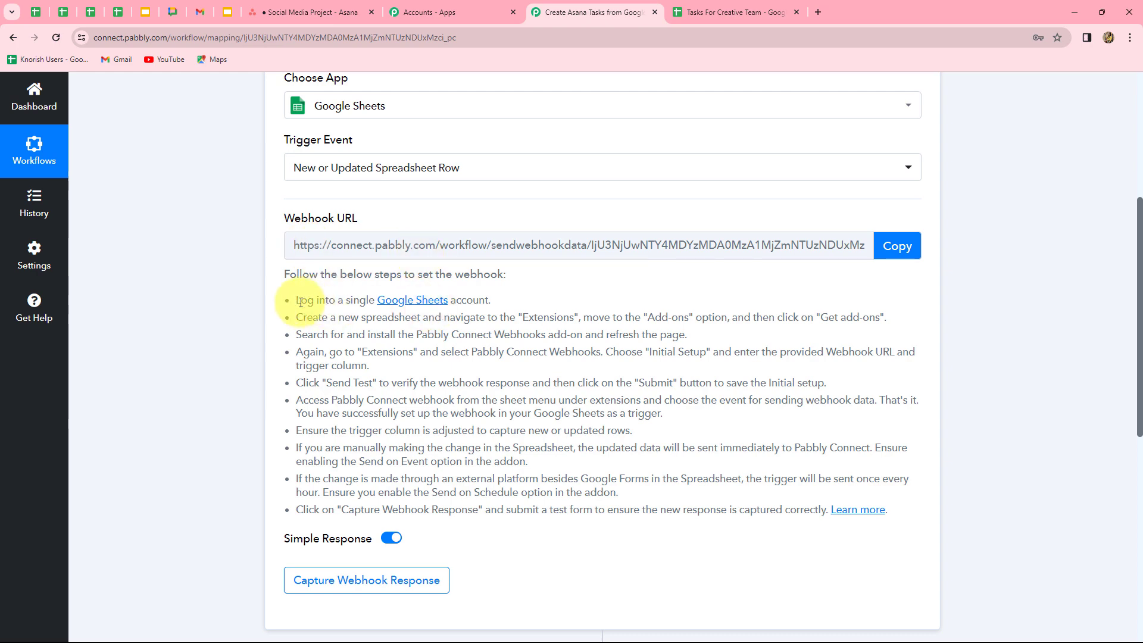
left_click_drag(301, 302, 796, 541)
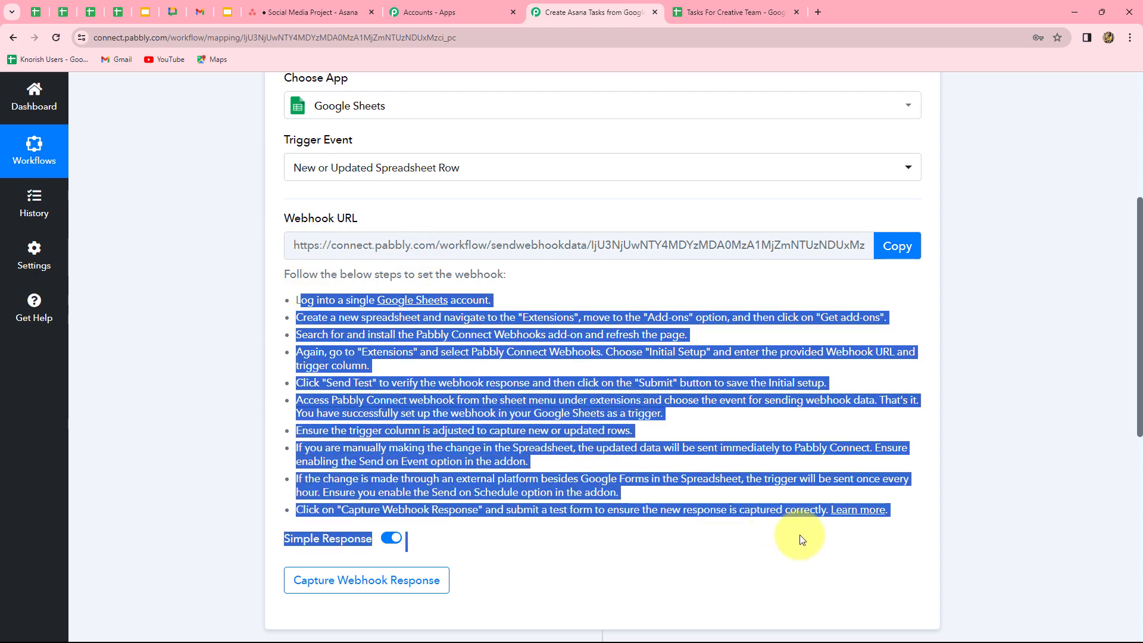
left_click(746, 575)
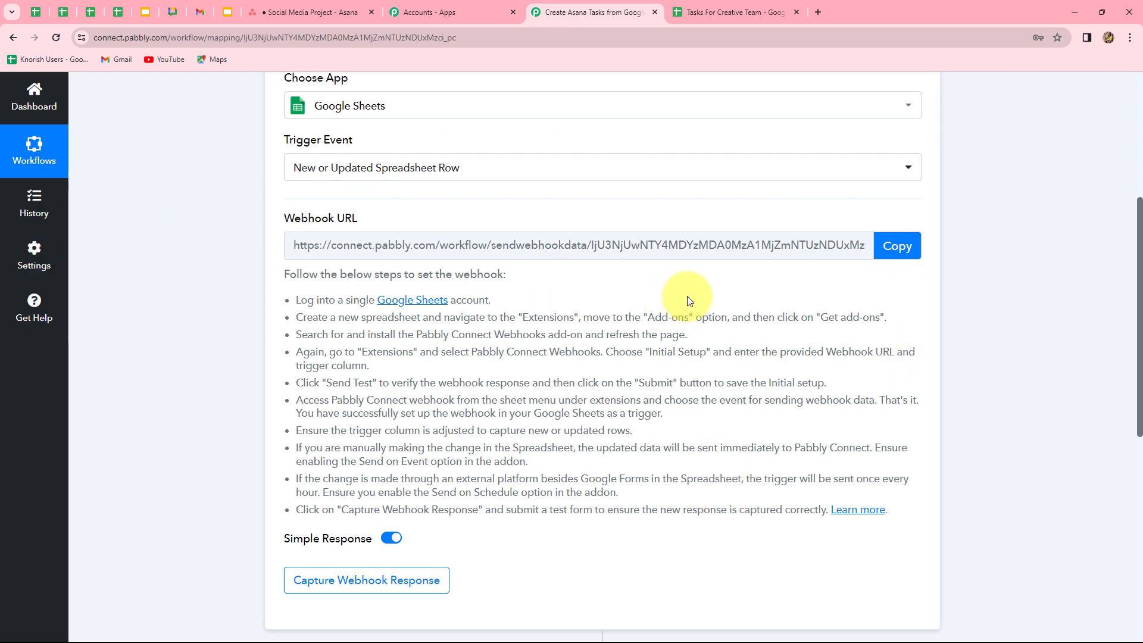
left_click(734, 12)
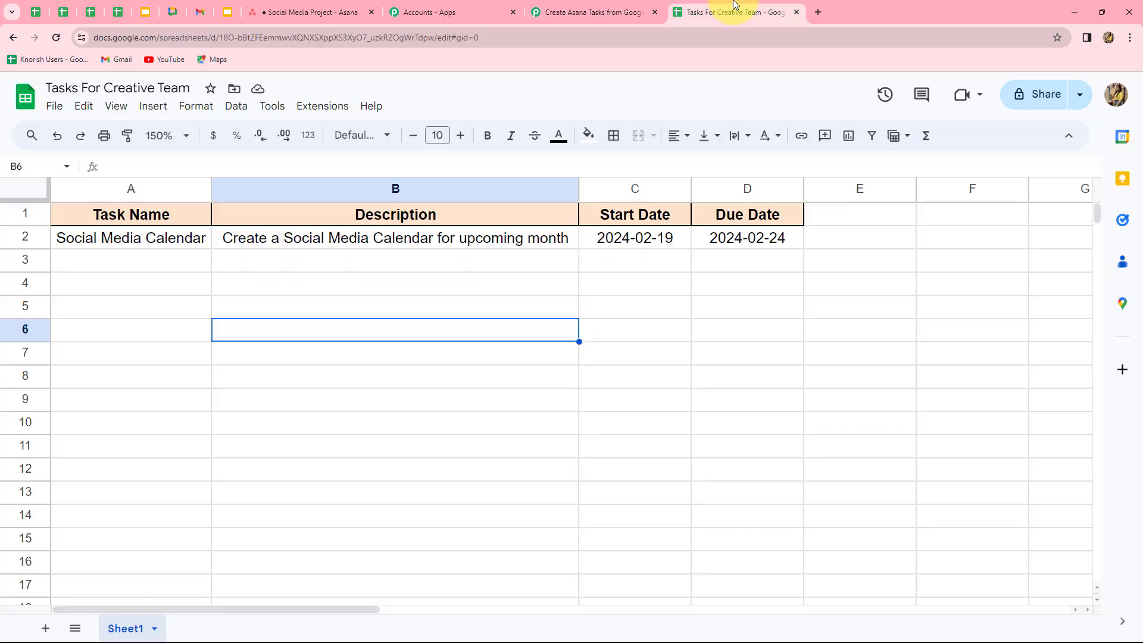
left_click(545, 11)
- Copy the trigger's webhook URL and switch to the Tasks For Creative Team spreadsheet
left_click(893, 260)
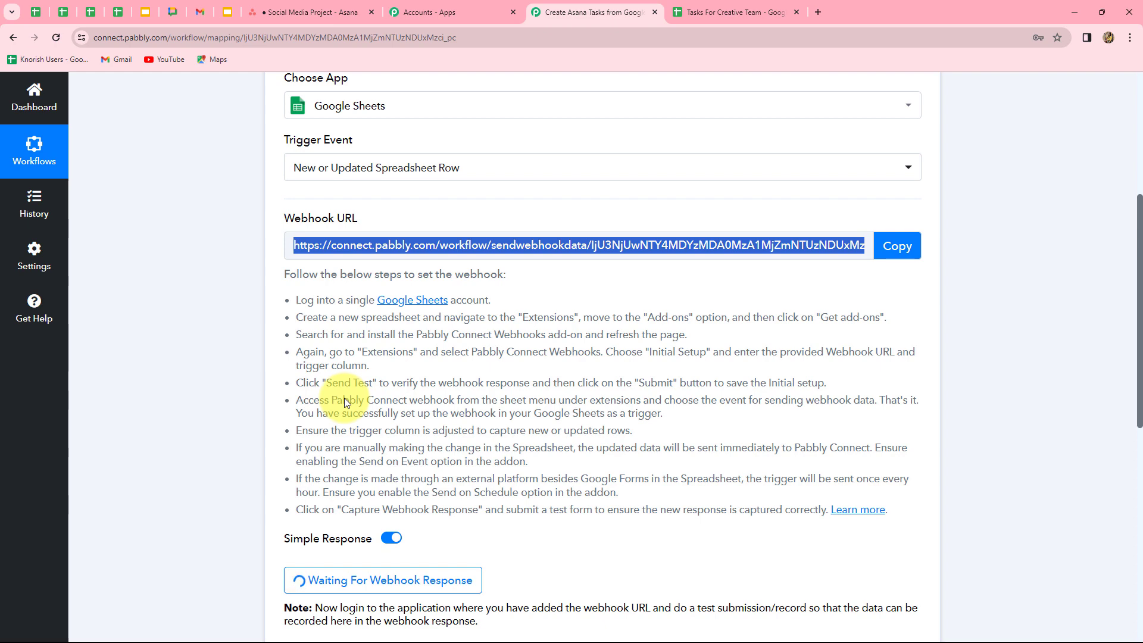
left_click(712, 13)
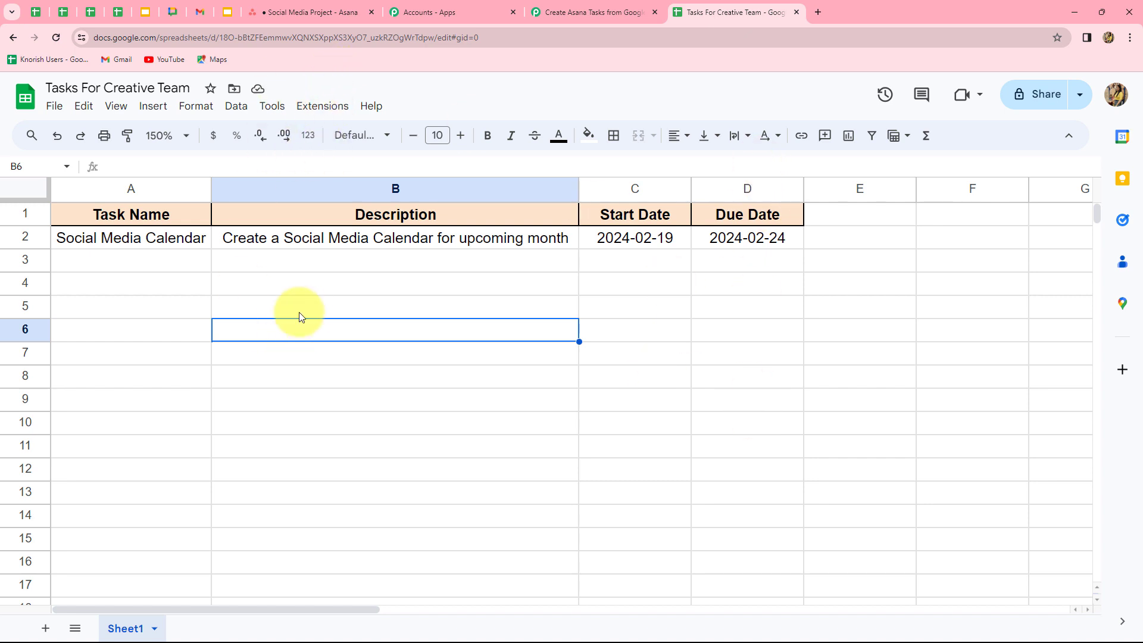
left_click(317, 109)
mouse_move(324, 132)
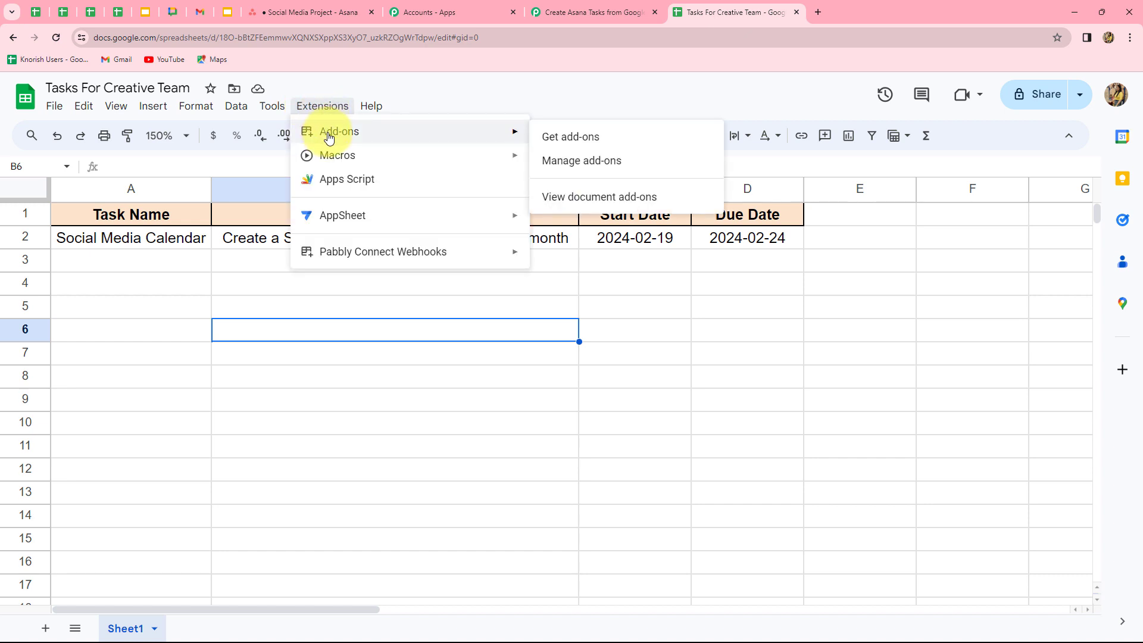
left_click(567, 140)
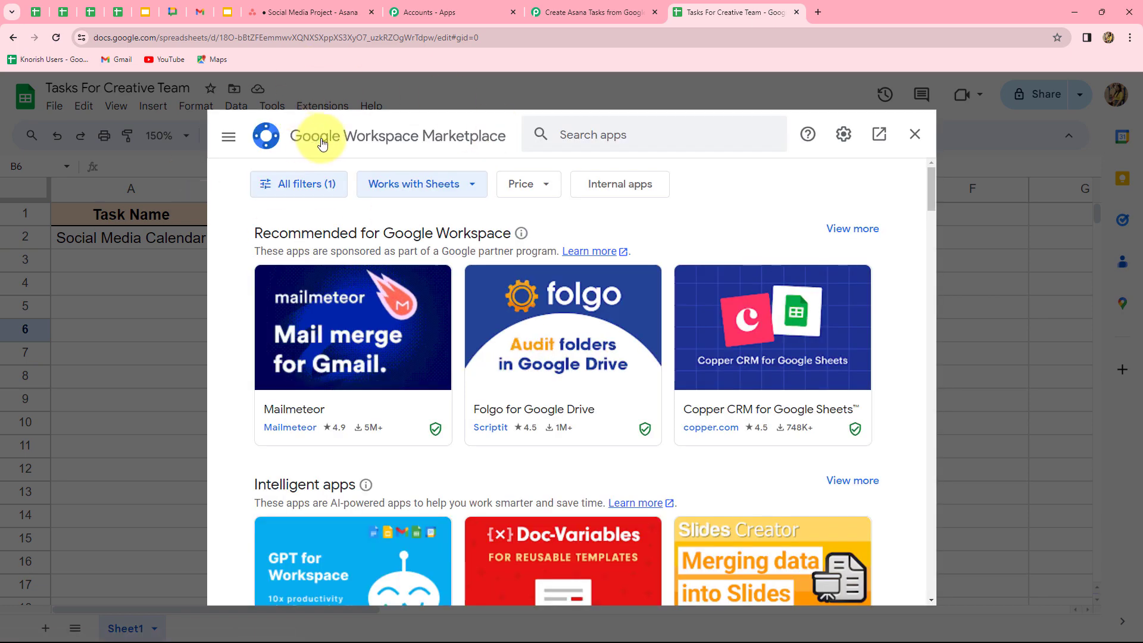
left_click(575, 137)
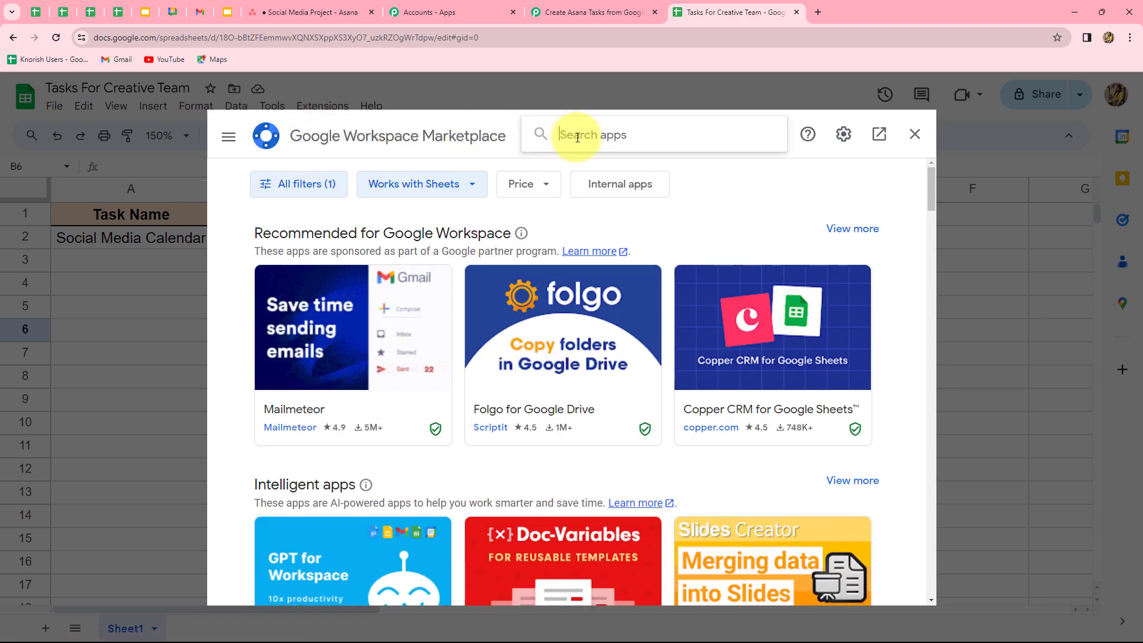
type("Pabb")
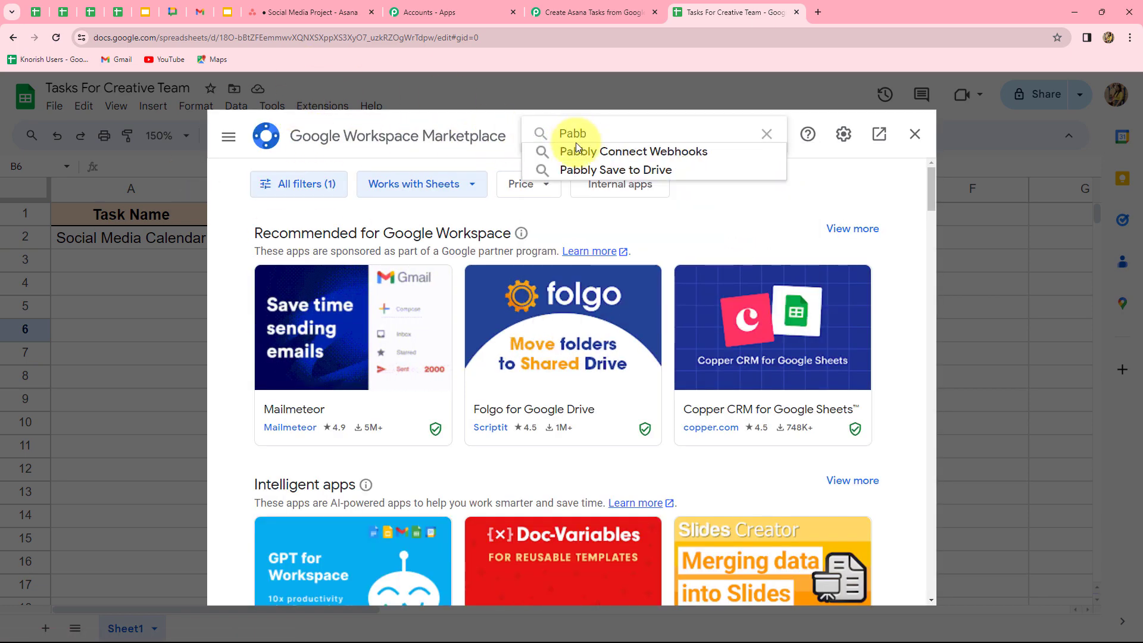
left_click(574, 153)
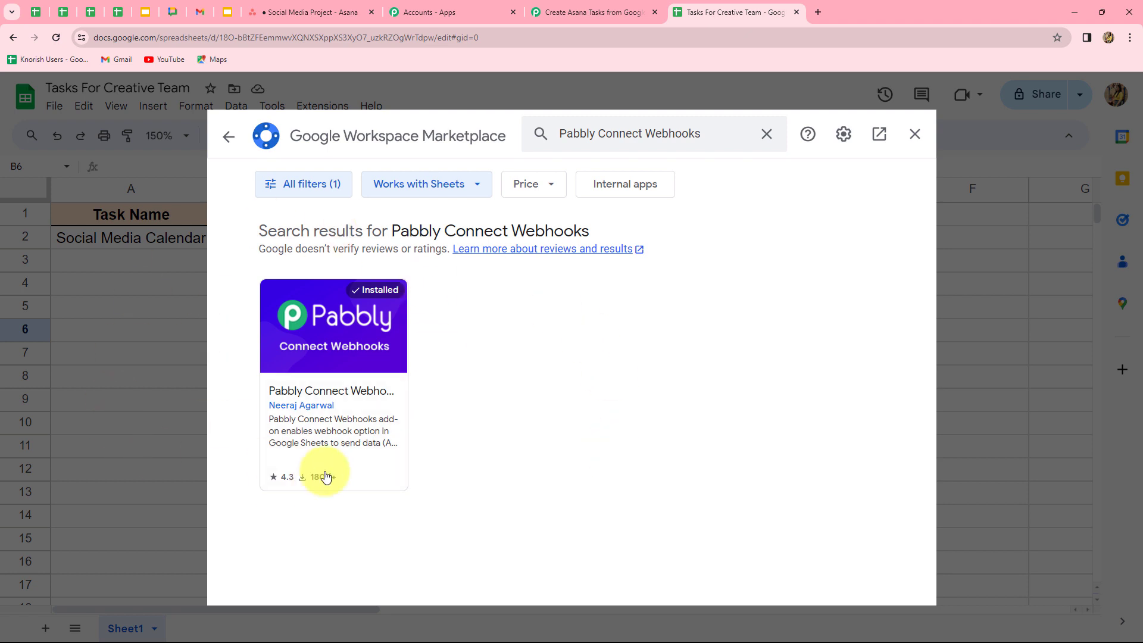
left_click(916, 135)
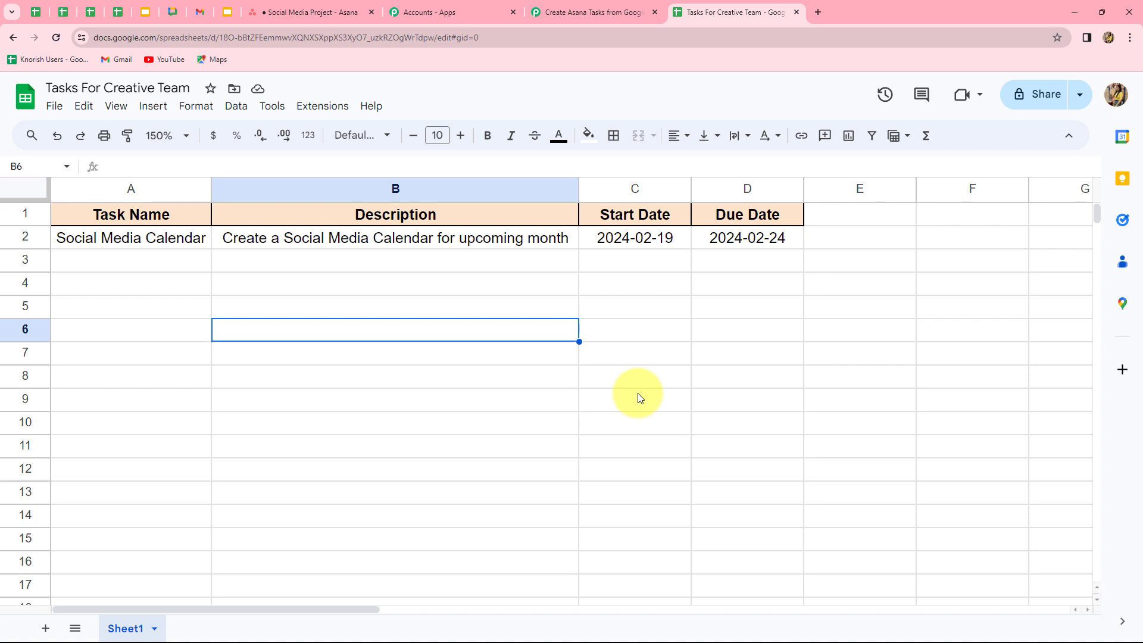
- Open the Pabbly Connect Webhooks Initial Setup and paste the workflow's webhook URL
left_click(316, 113)
mouse_move(330, 254)
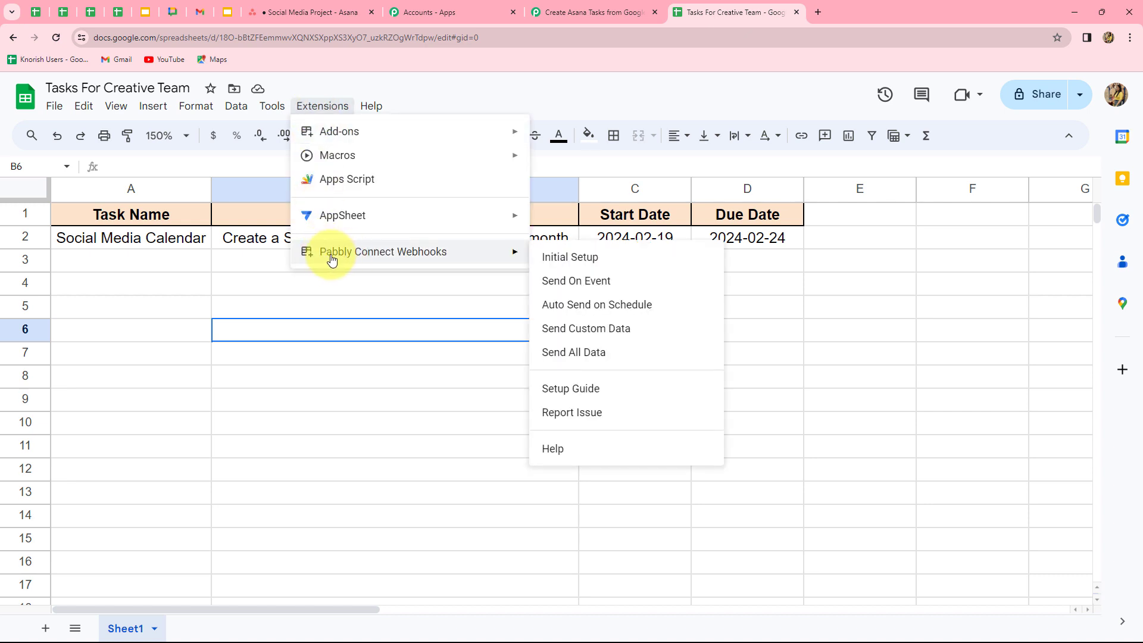
left_click(556, 258)
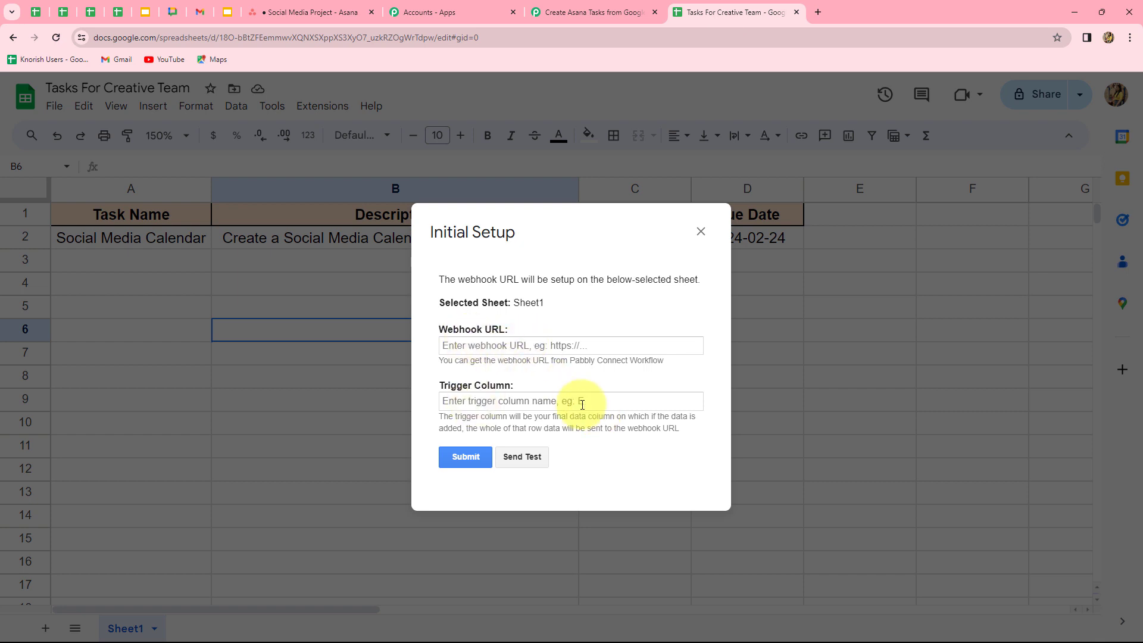
left_click(522, 347)
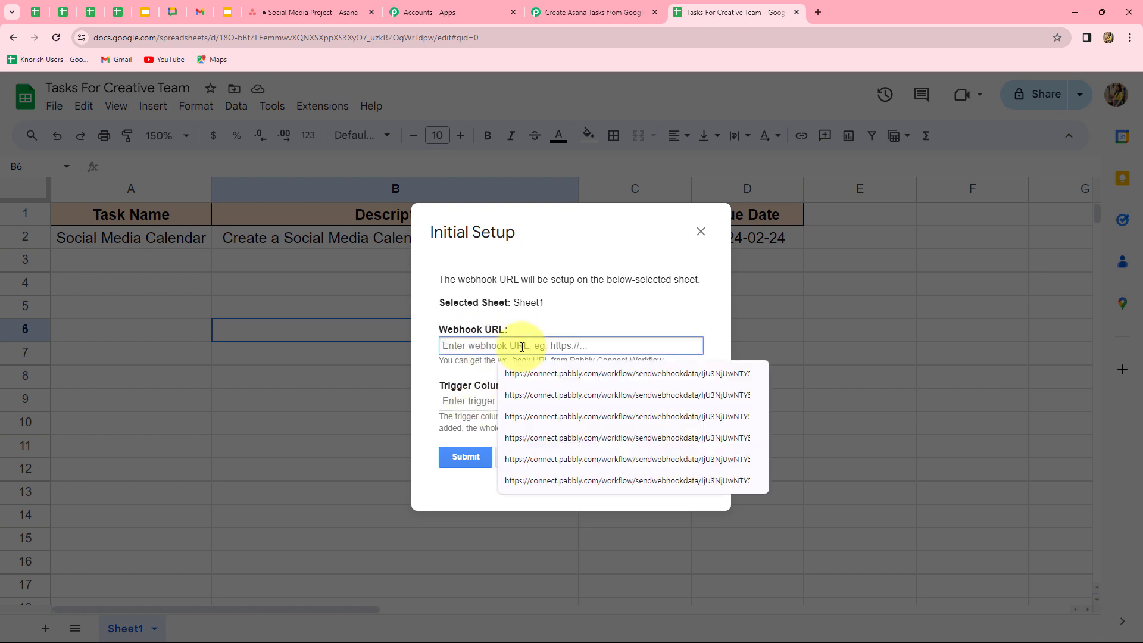
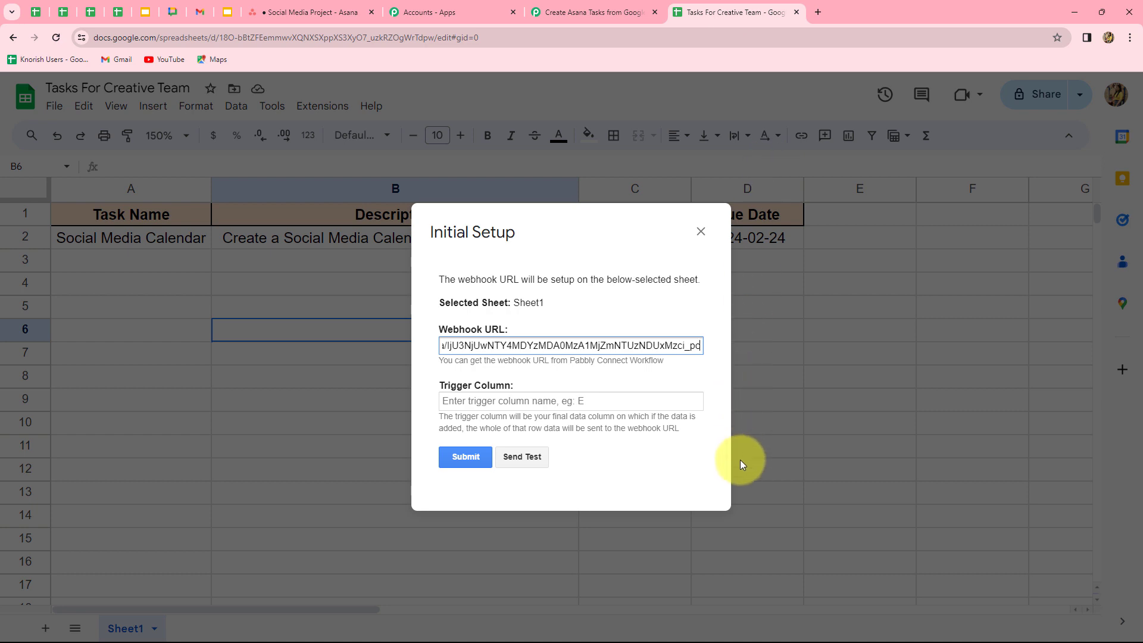
- Enter D as the trigger column, send a test row, and submit the setup
left_click(570, 402)
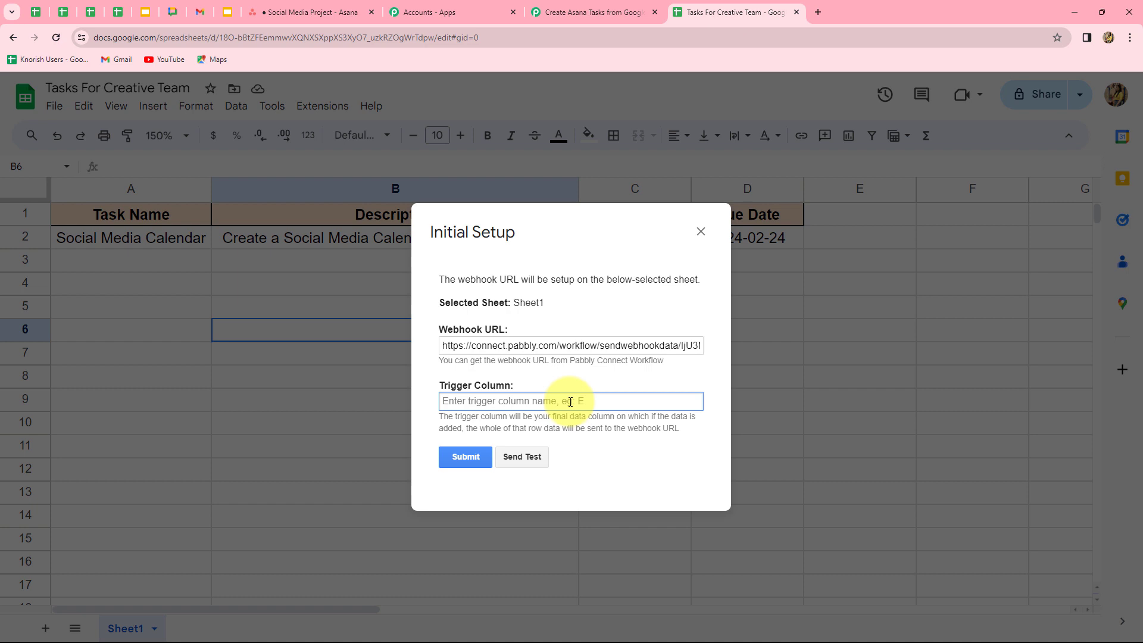
type("D")
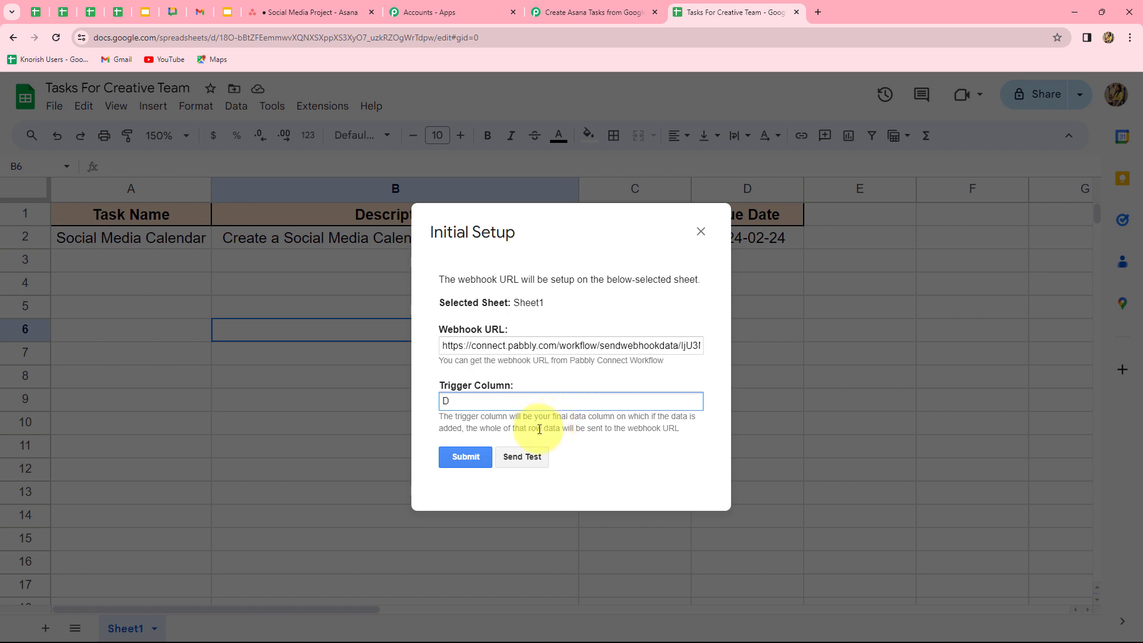
left_click(526, 457)
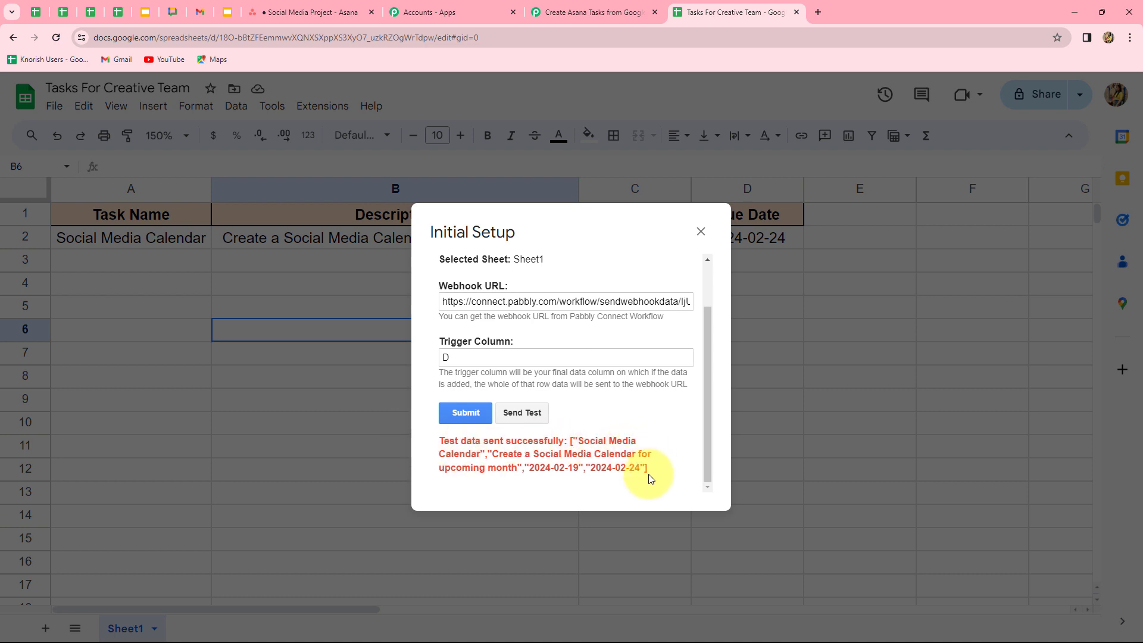
left_click(474, 415)
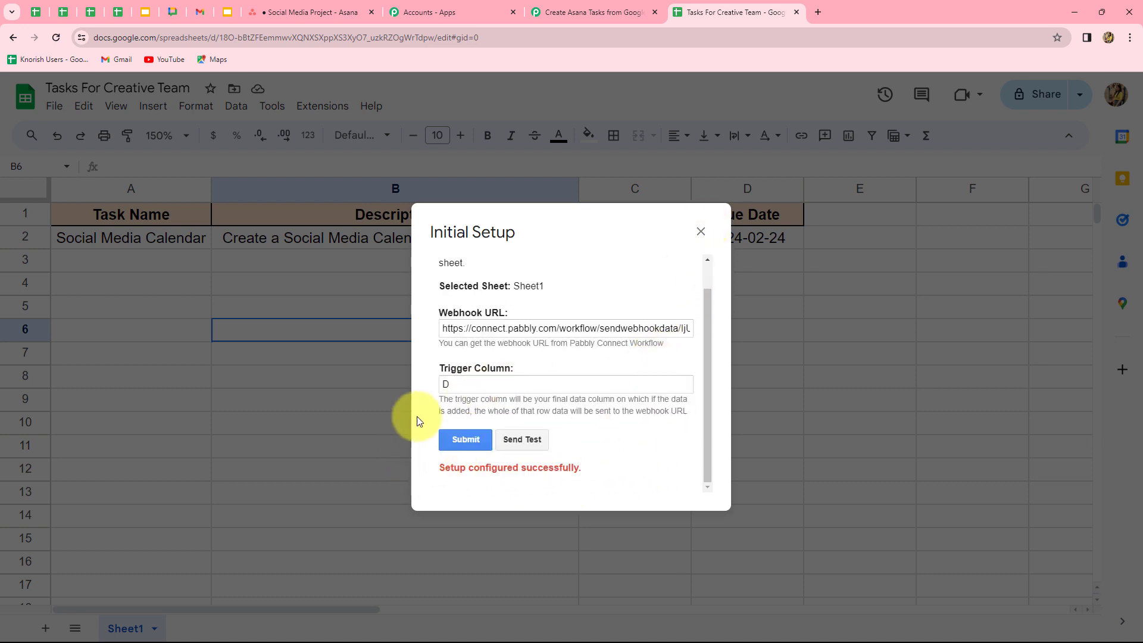
left_click(705, 238)
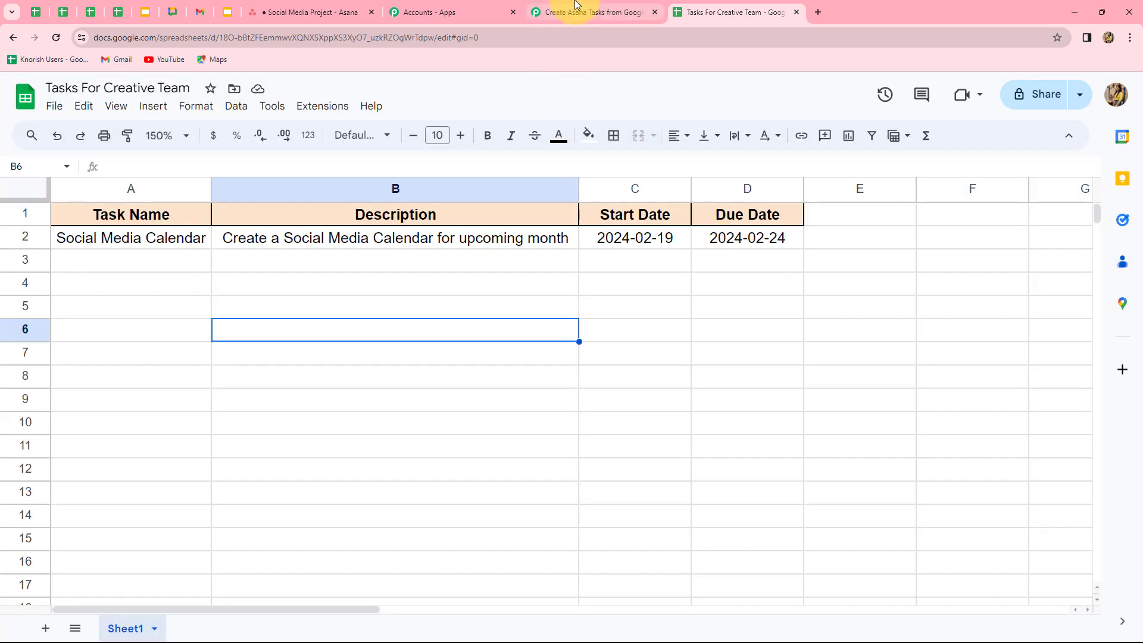
- Verify Response A holds the Social Media Calendar row's name, dates and description, then return to the sheet
left_click(595, 12)
scroll(1006, 333, "down", 4)
scroll(999, 346, "down", 5)
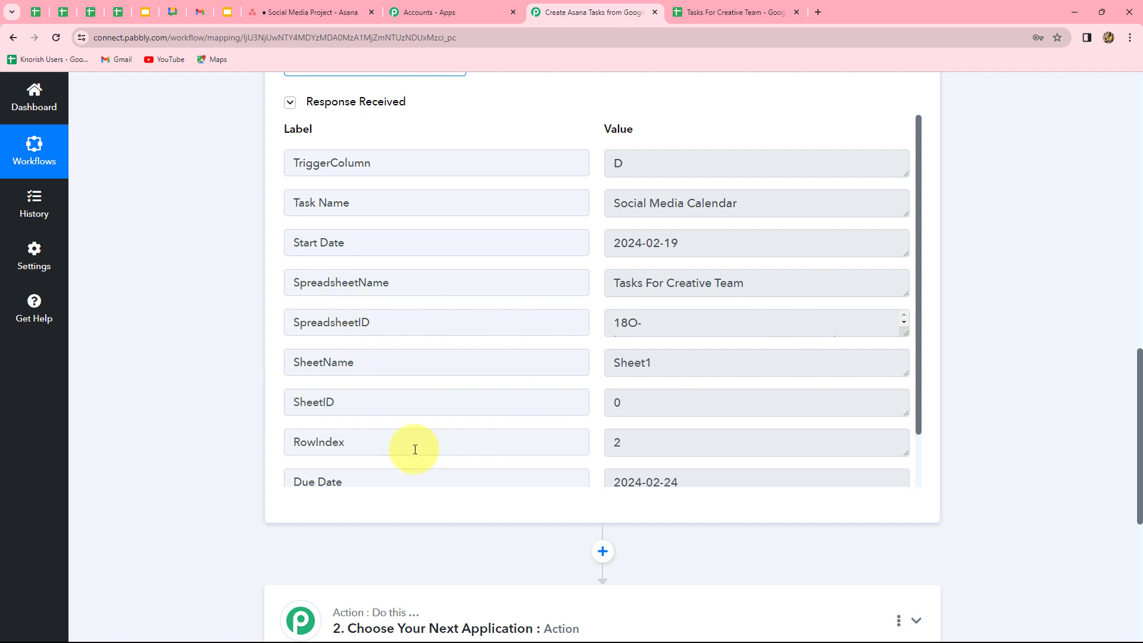
scroll(816, 403, "down", 1)
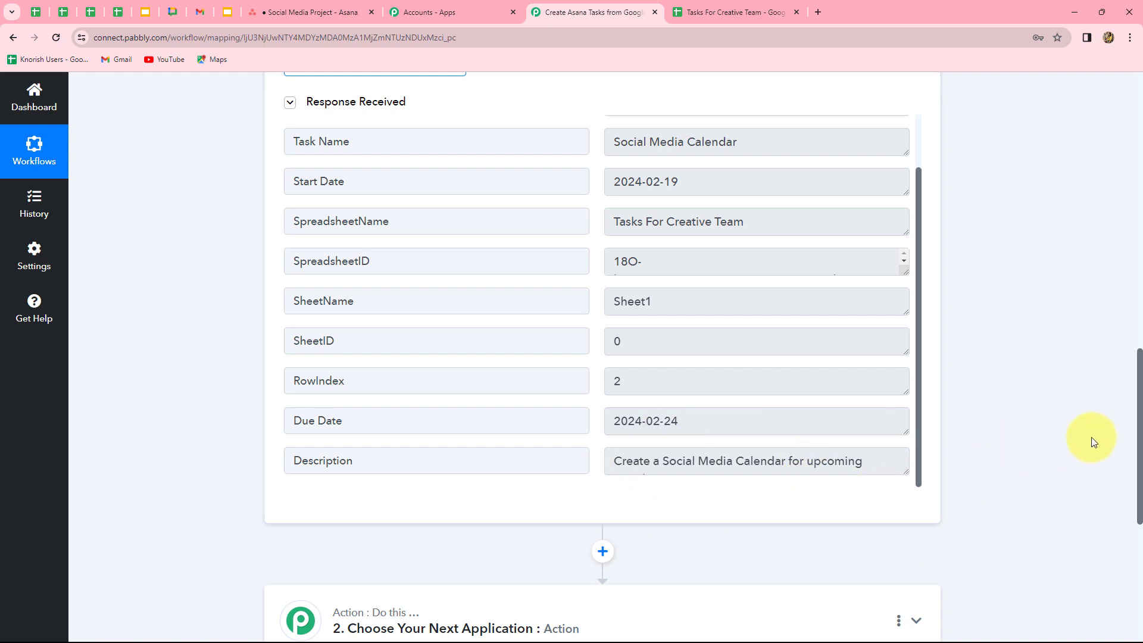
scroll(1107, 434, "up", 2)
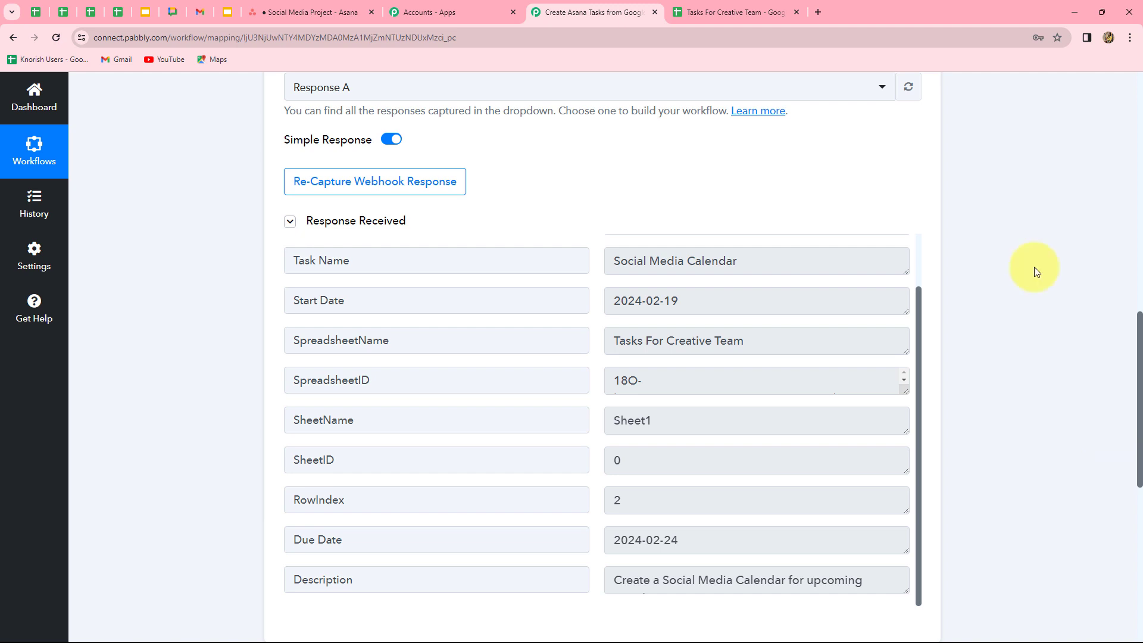
left_click(725, 12)
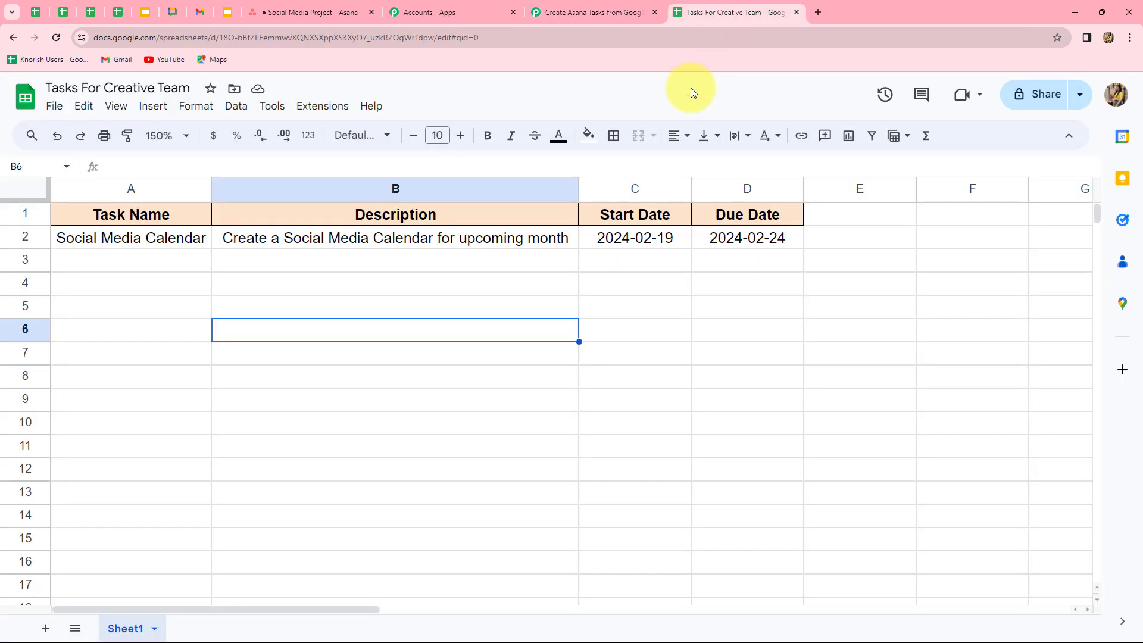
- Enable Send On Event in the Pabbly Connect Webhooks add-on
left_click(318, 111)
mouse_move(527, 256)
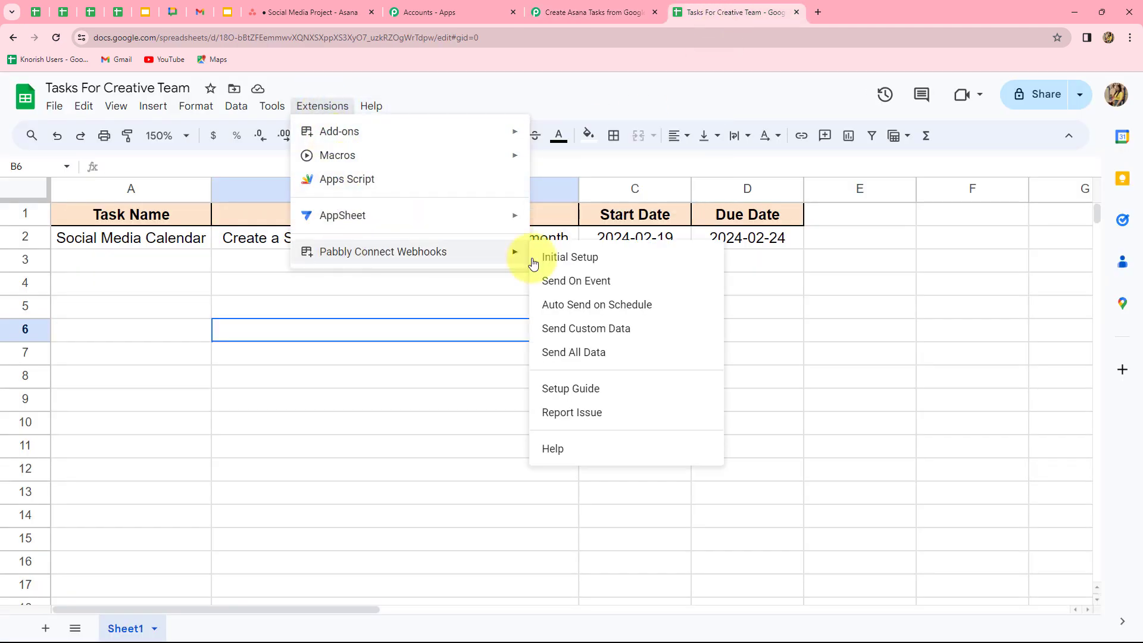
left_click(569, 282)
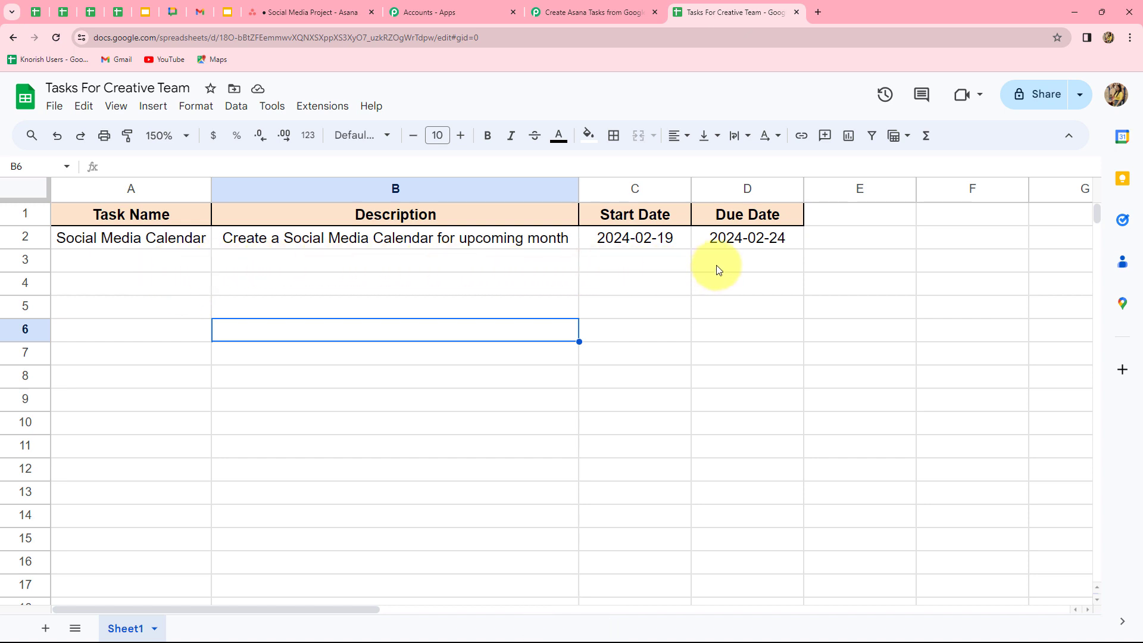
- Set the workflow's second step to Asana with the Create a Task action event
left_click(566, 13)
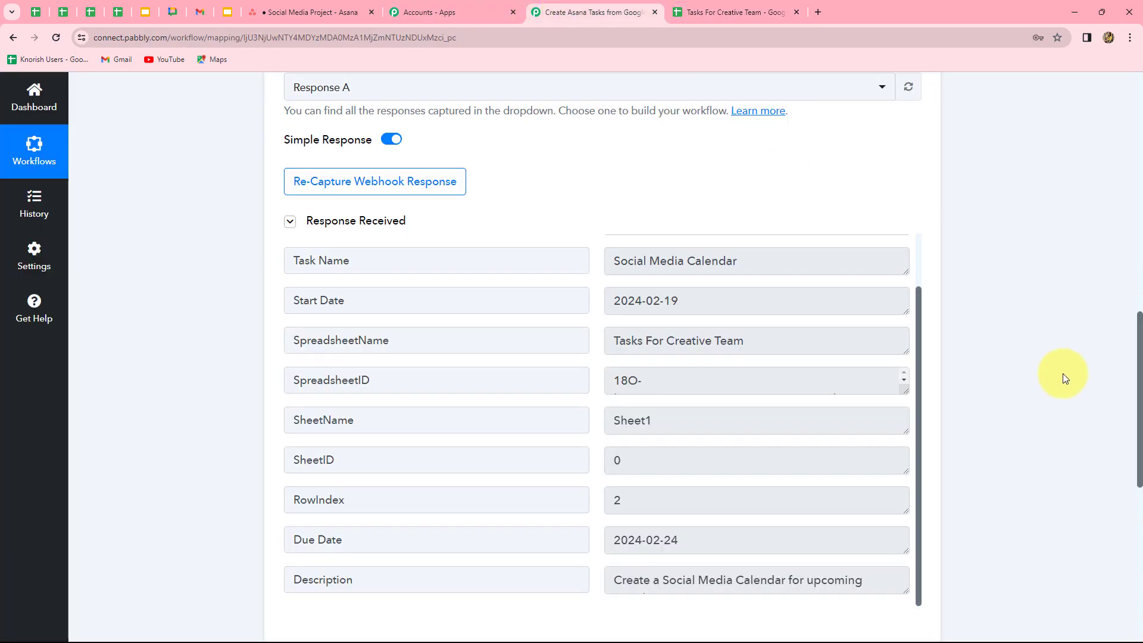
scroll(1063, 373, "down", 1)
scroll(1065, 377, "down", 3)
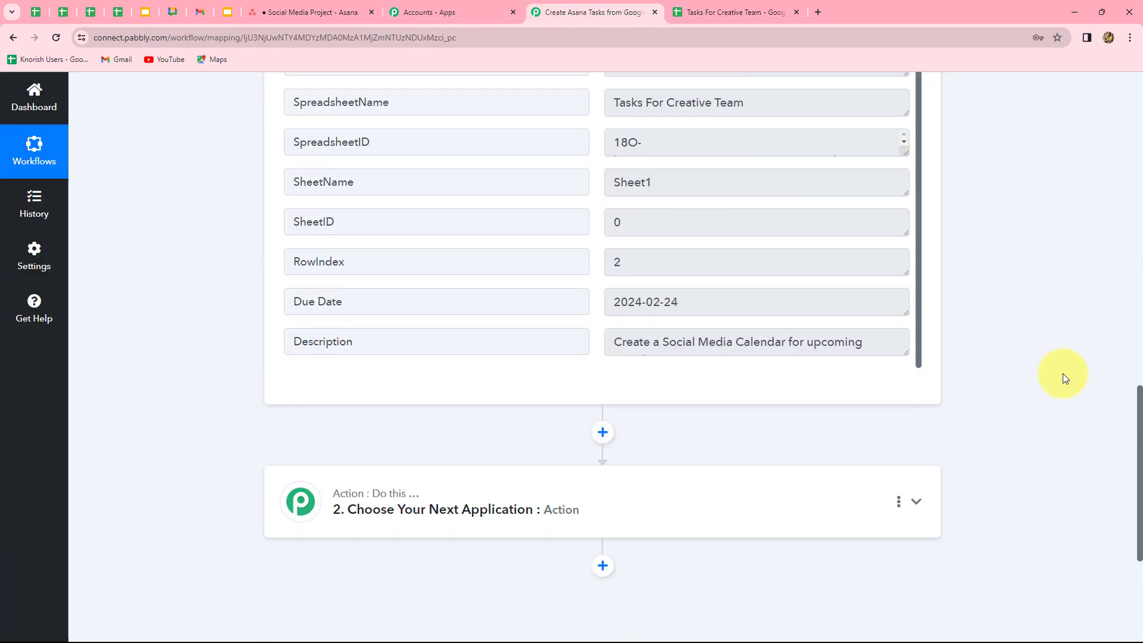
scroll(1063, 373, "up", 2)
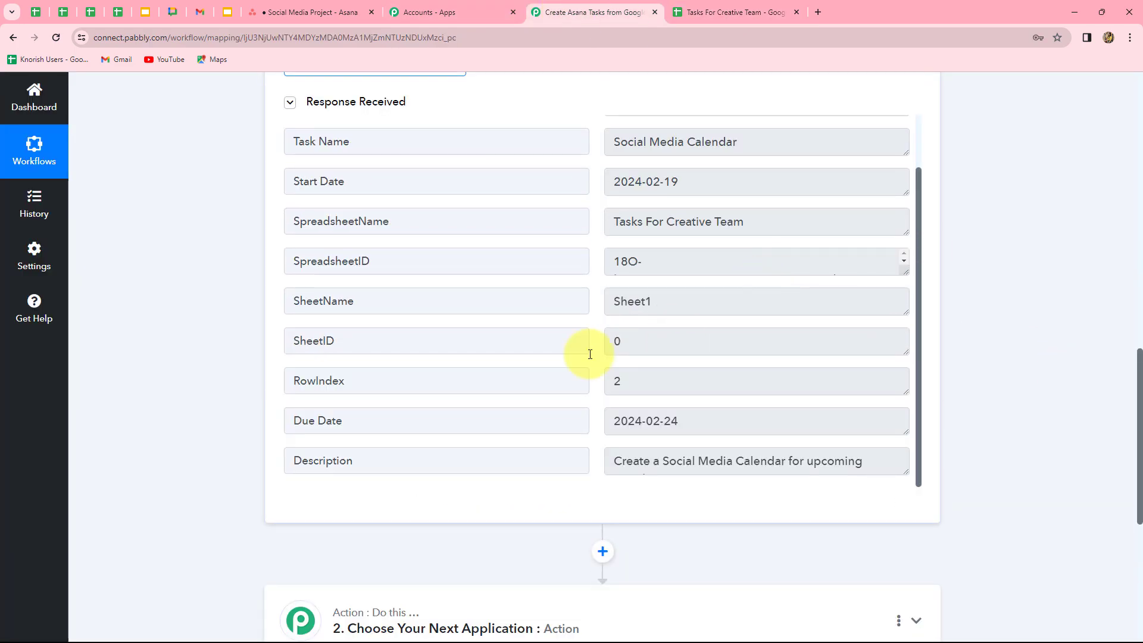
scroll(1047, 419, "down", 5)
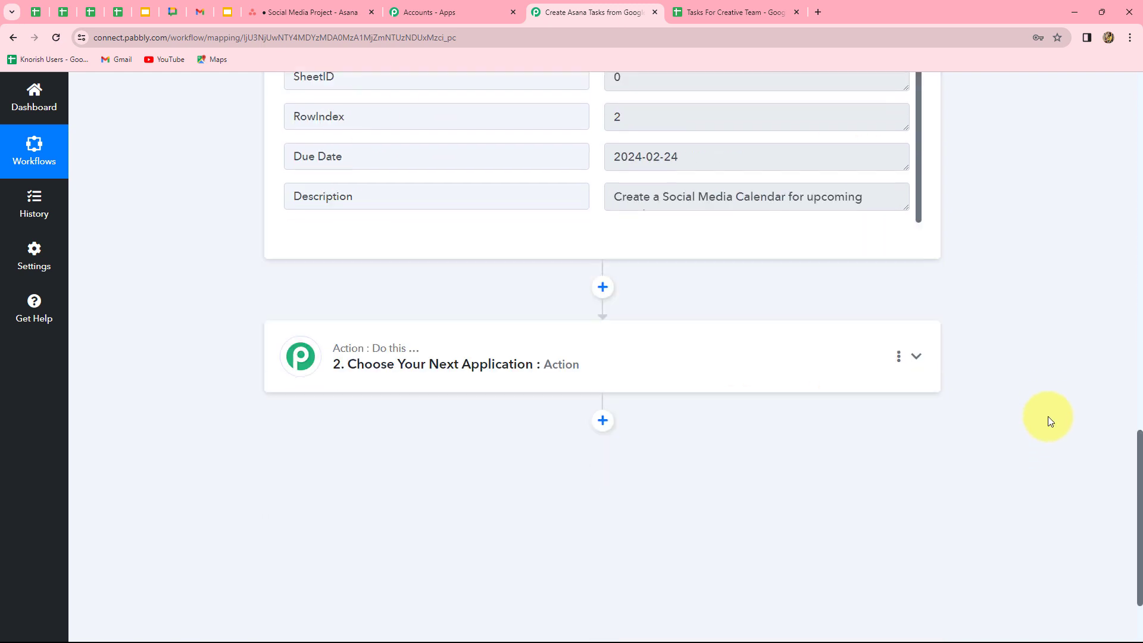
left_click(623, 328)
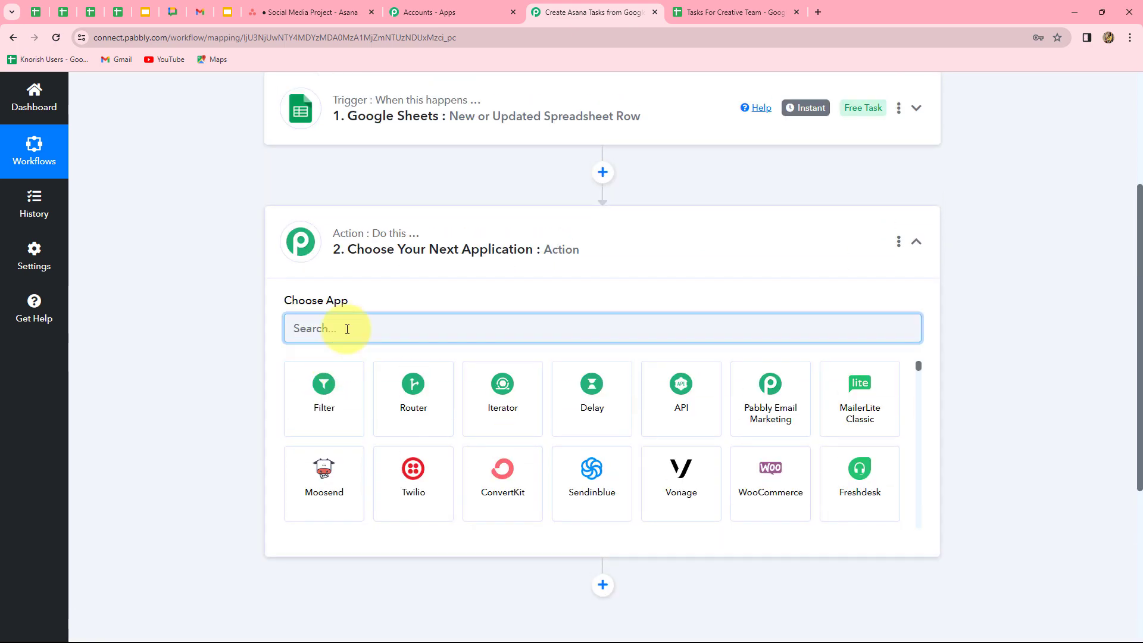
type("Asa")
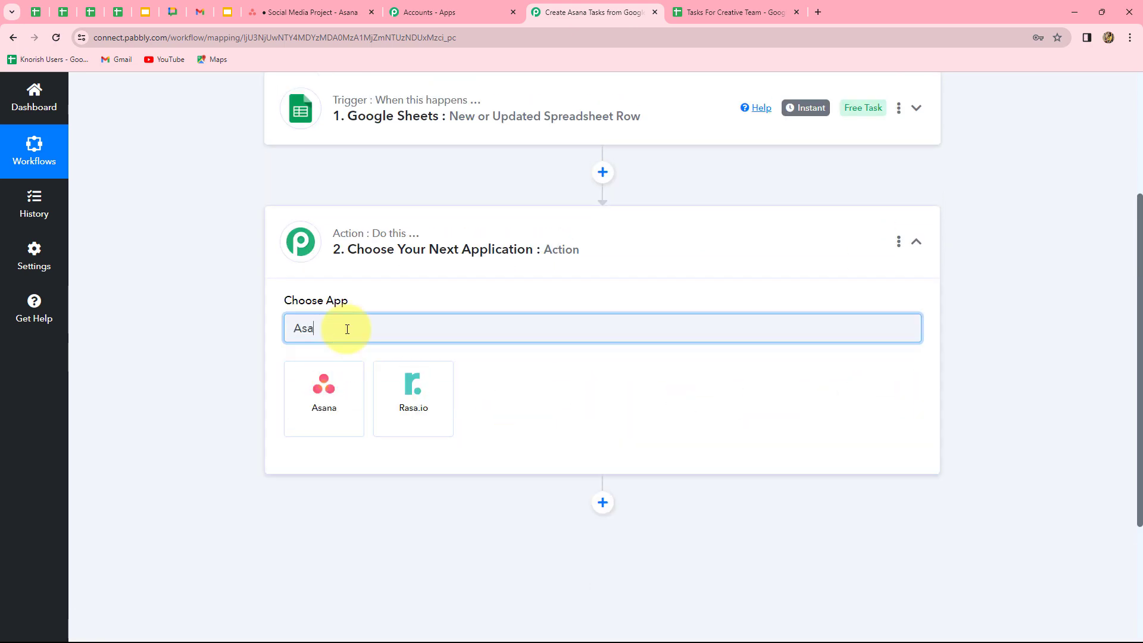
left_click(319, 398)
left_click(346, 396)
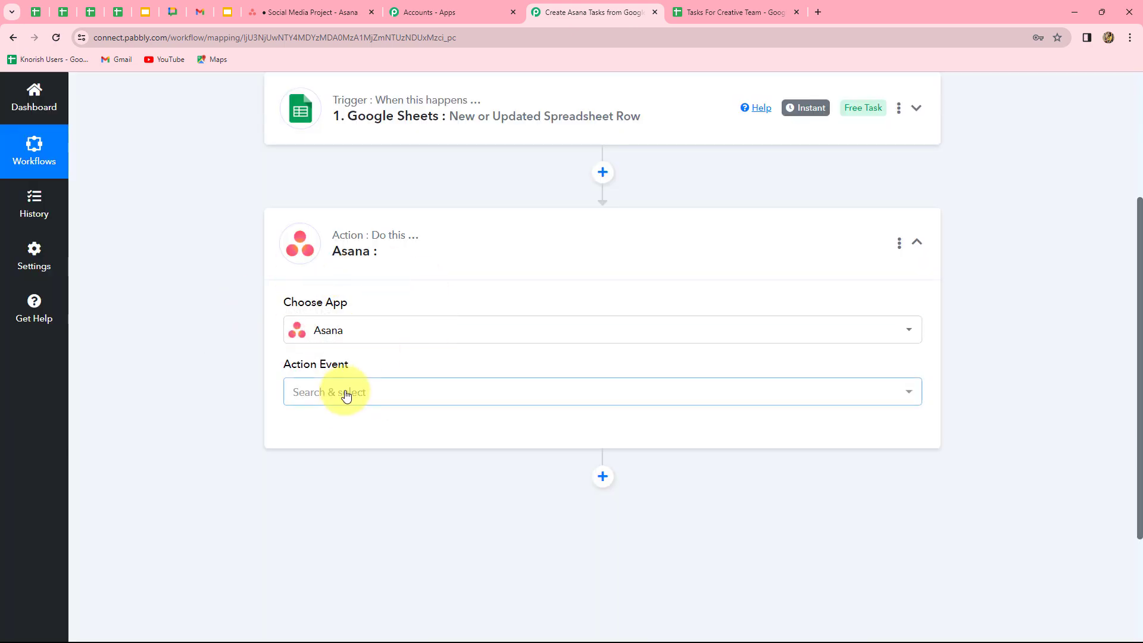
left_click(346, 395)
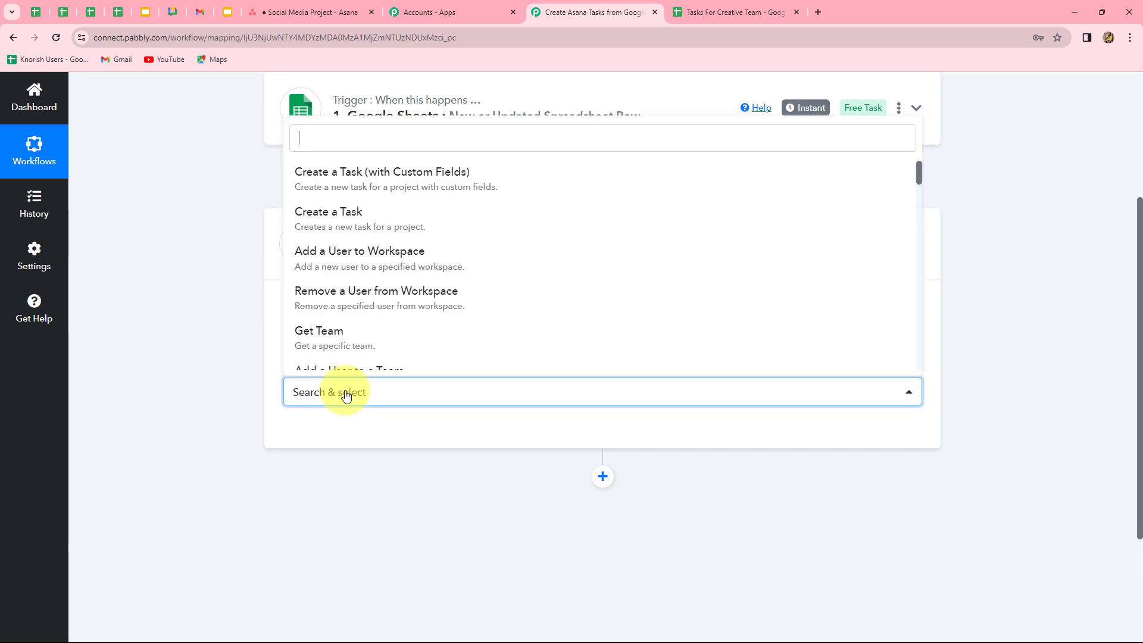
left_click(339, 213)
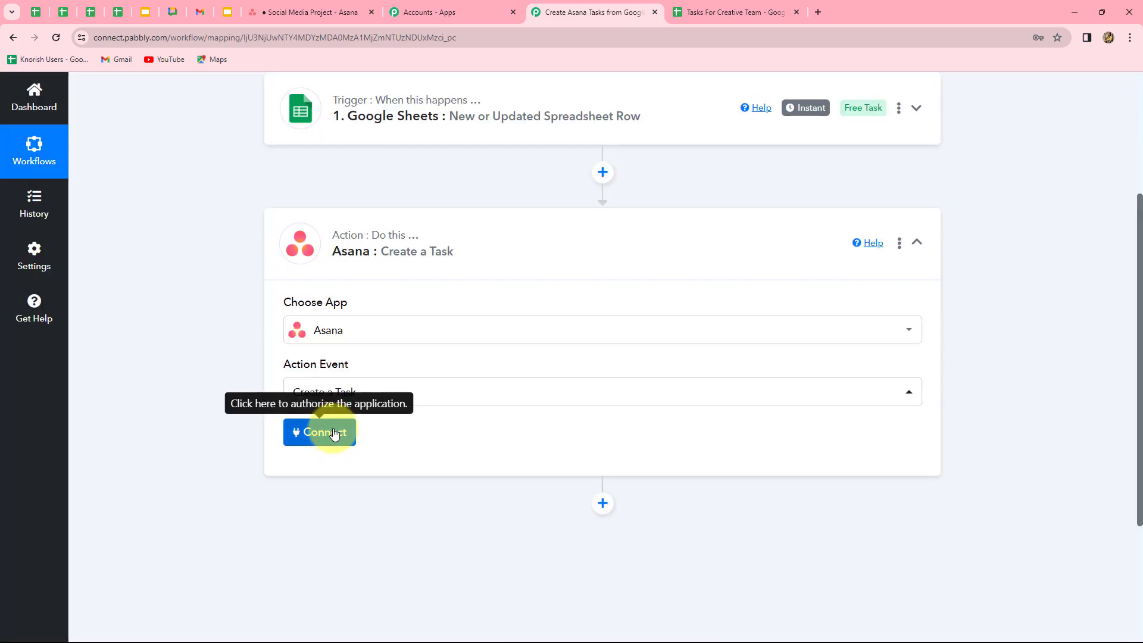
- Connect the Asana action through the existing Asana #6 connection and save it
left_click(324, 431)
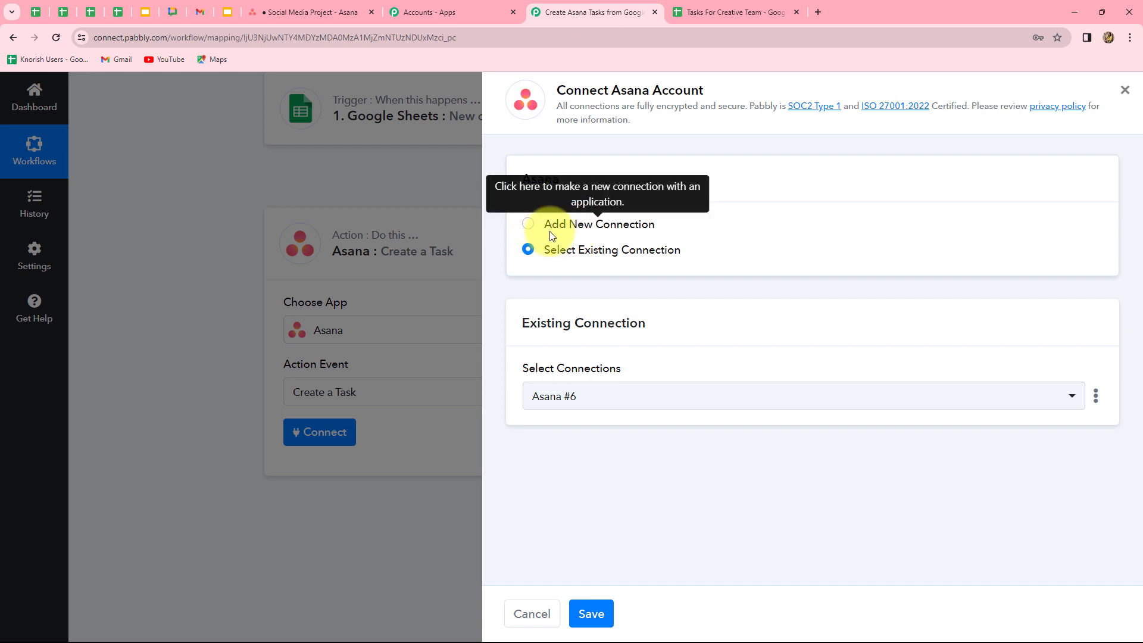
left_click(527, 224)
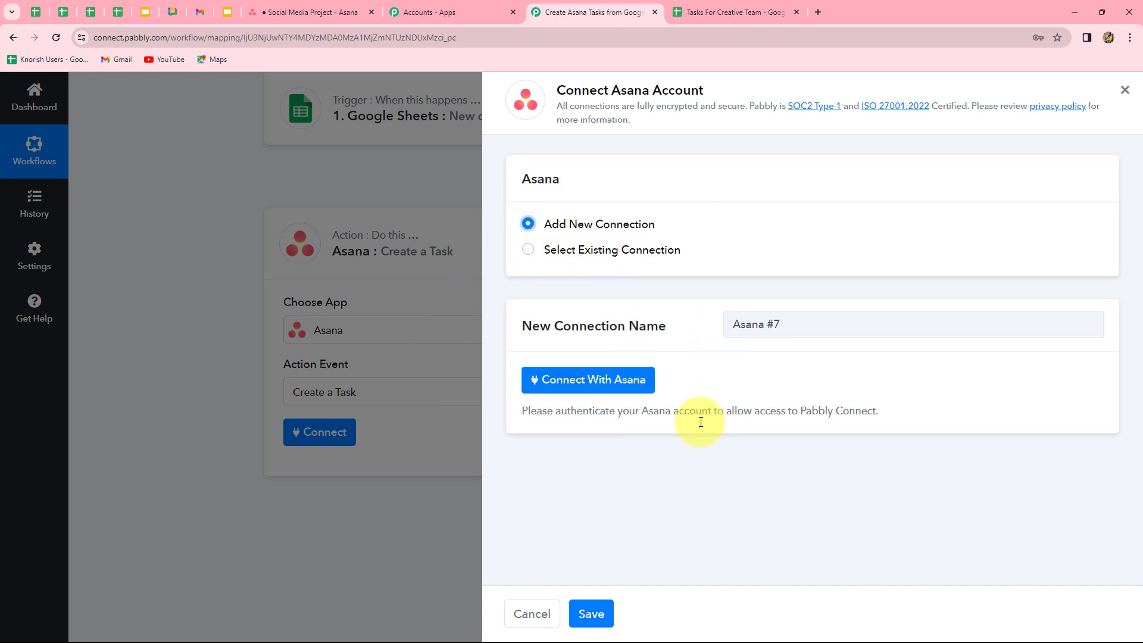
left_click(528, 249)
left_click(591, 614)
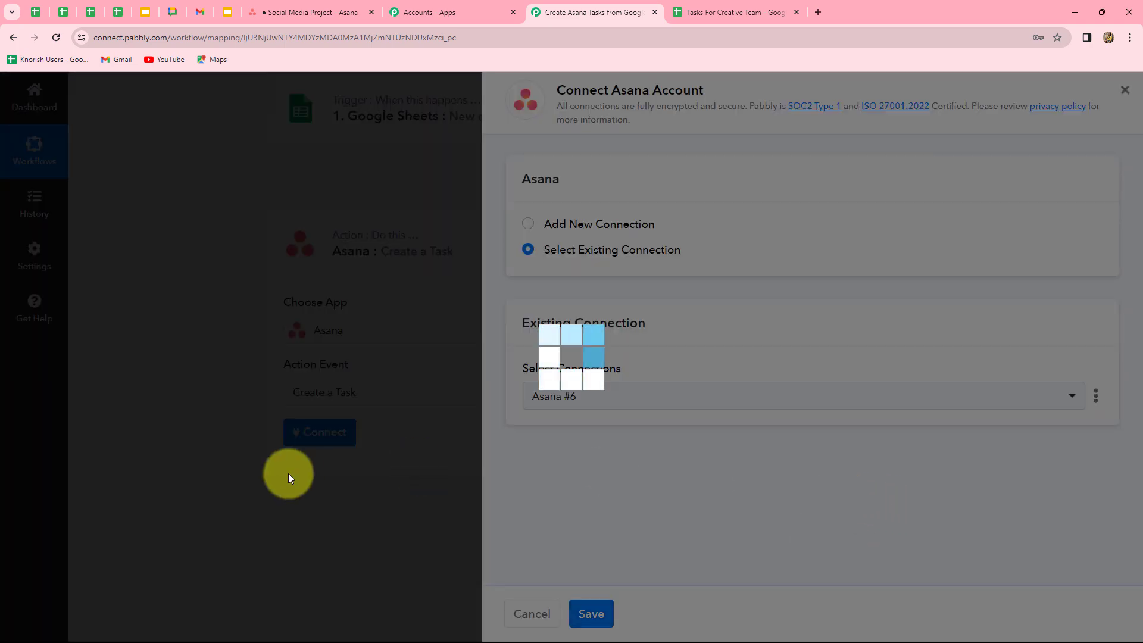
scroll(1025, 437, "down", 5)
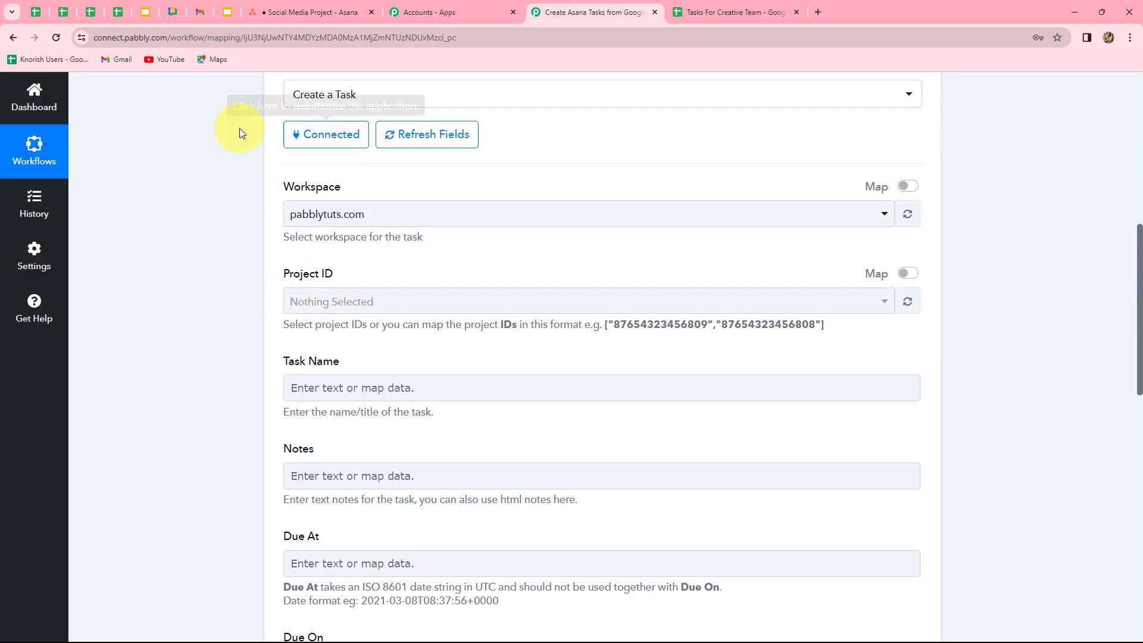
- Set the Asana task's Project ID to Social Media Project, cross-checking the Asana board
left_click(306, 14)
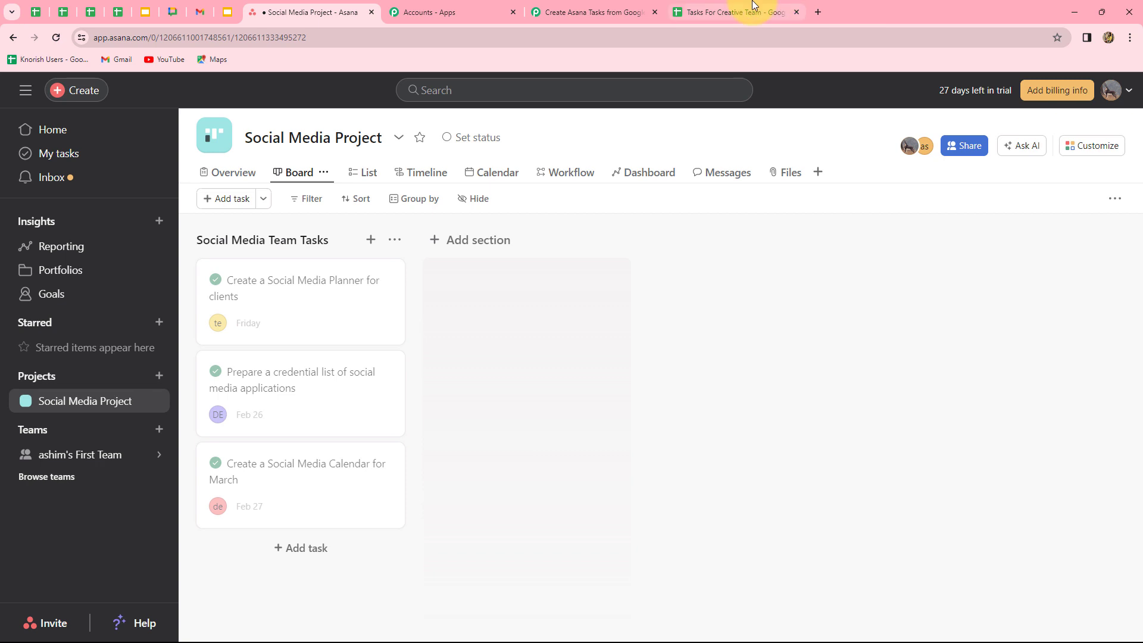
left_click(586, 12)
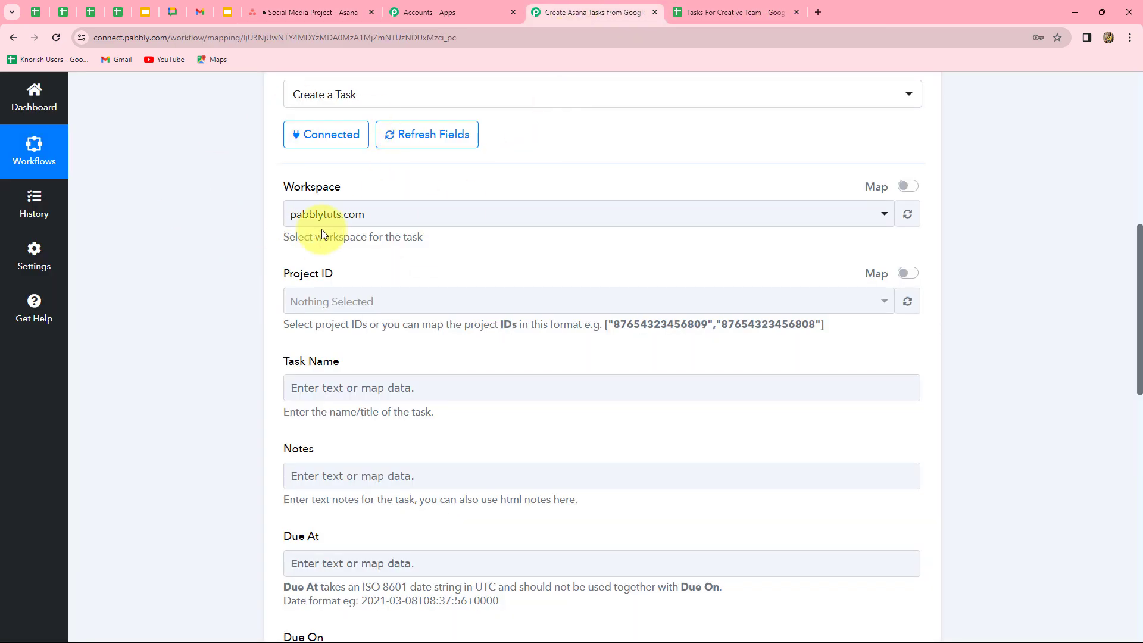
left_click(308, 222)
scroll(403, 279, "down", 2)
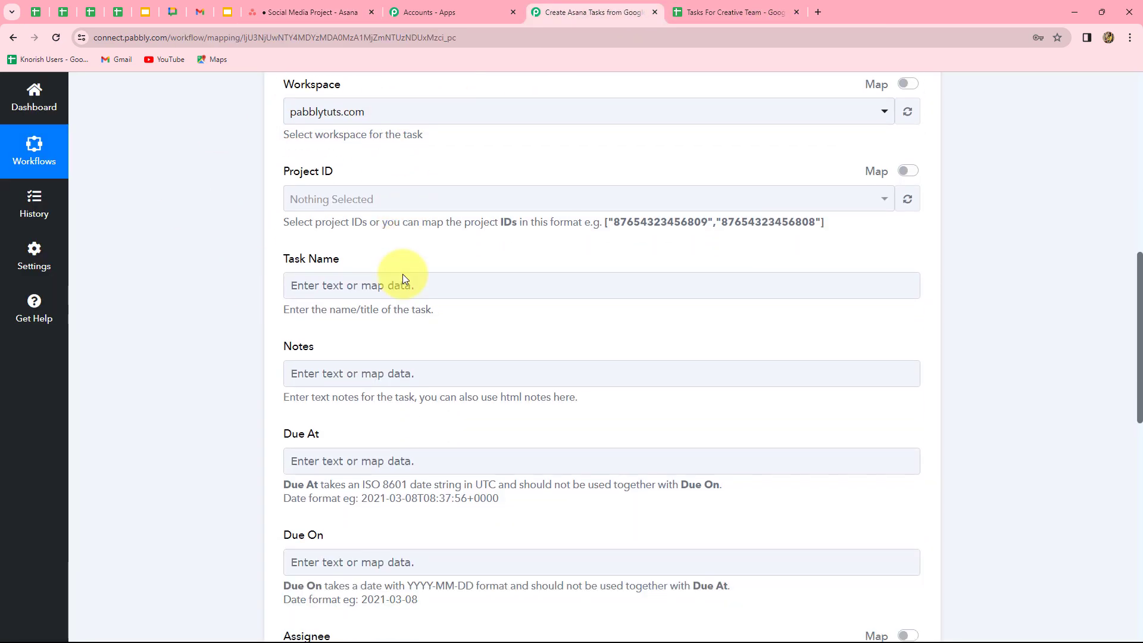
left_click(412, 189)
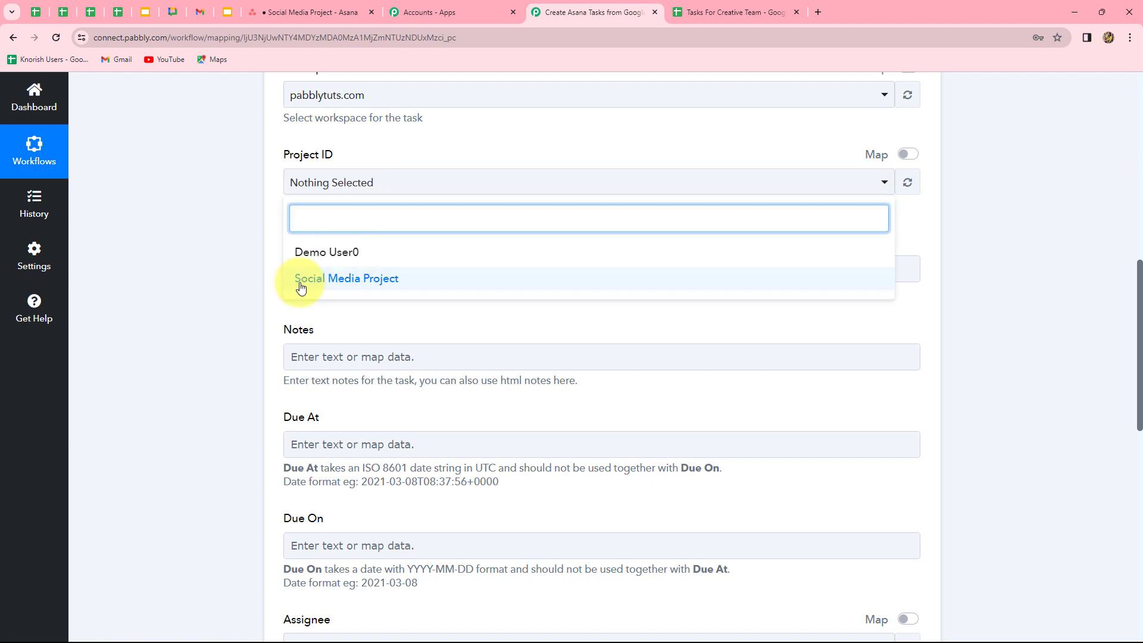
left_click(302, 14)
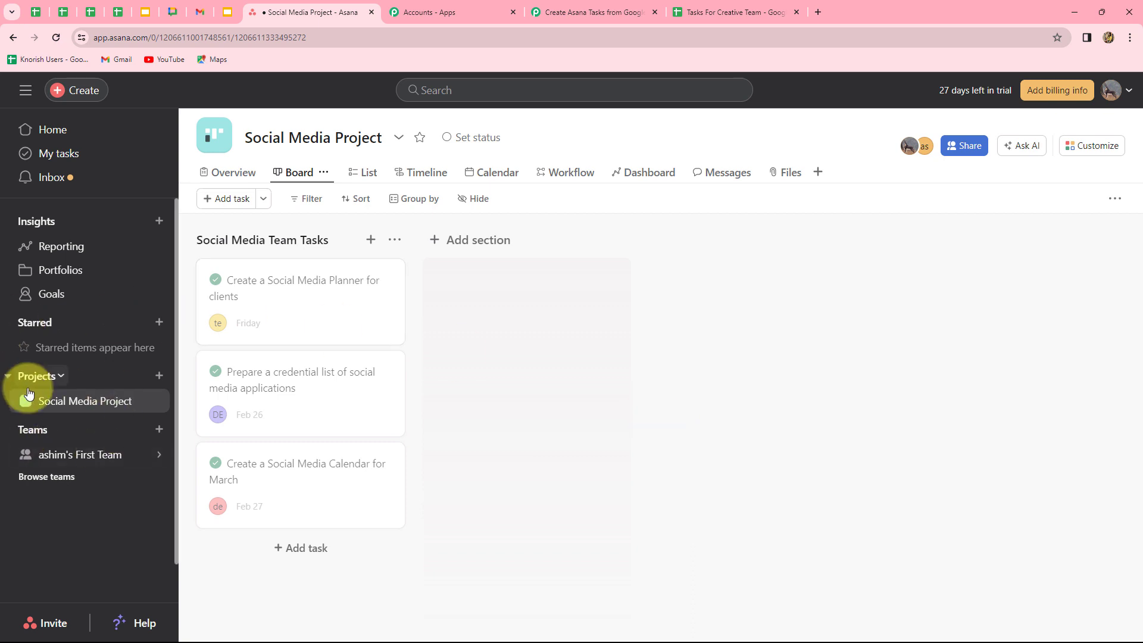
left_click(570, 3)
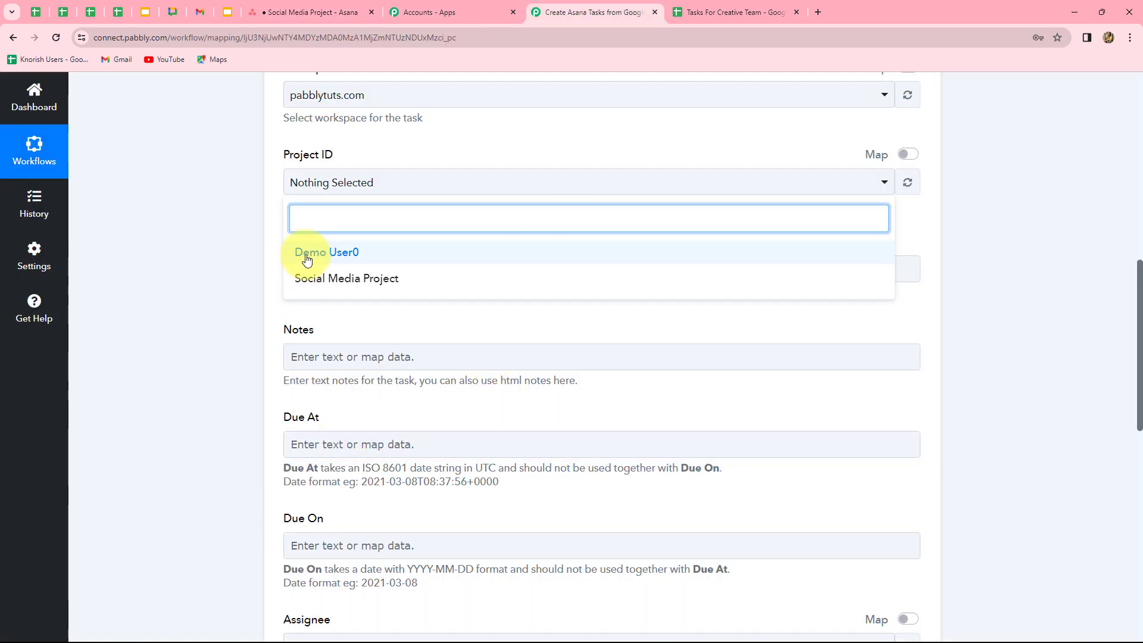
left_click(322, 280)
left_click(209, 345)
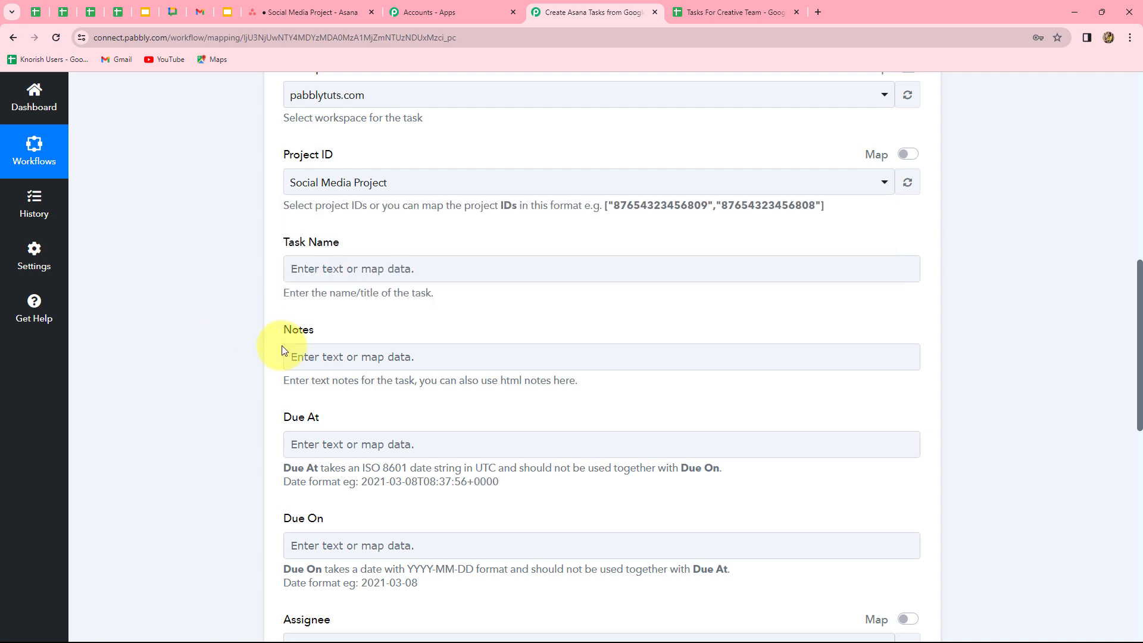
scroll(310, 345, "down", 2)
scroll(346, 344, "up", 2)
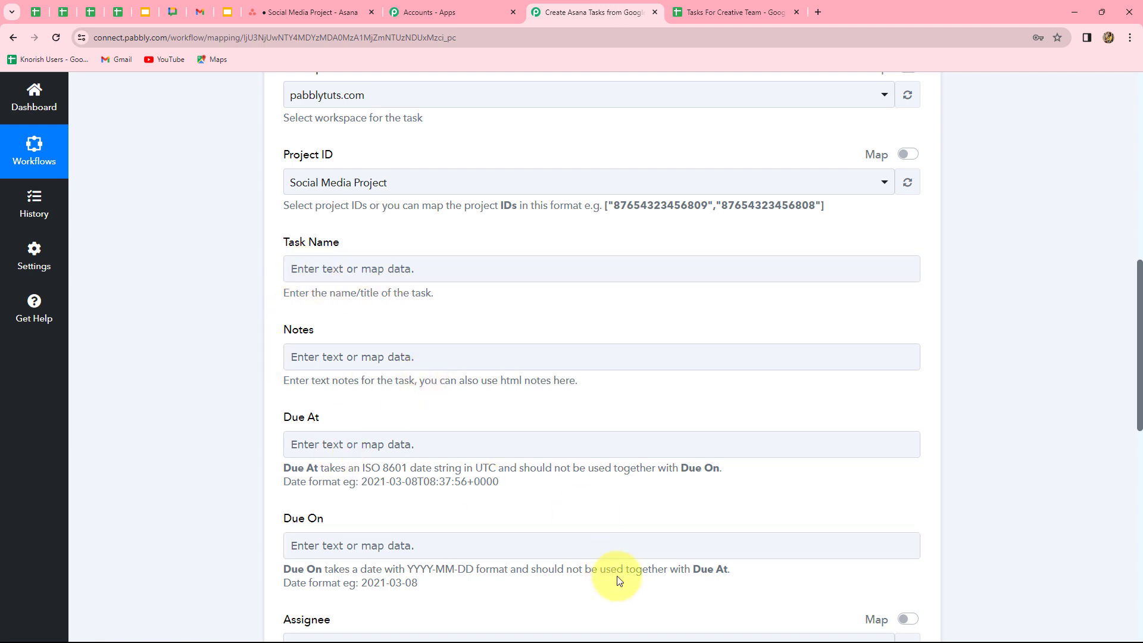
- Map the Google Sheets row's Task Name into the Asana Task Name field
left_click(402, 275)
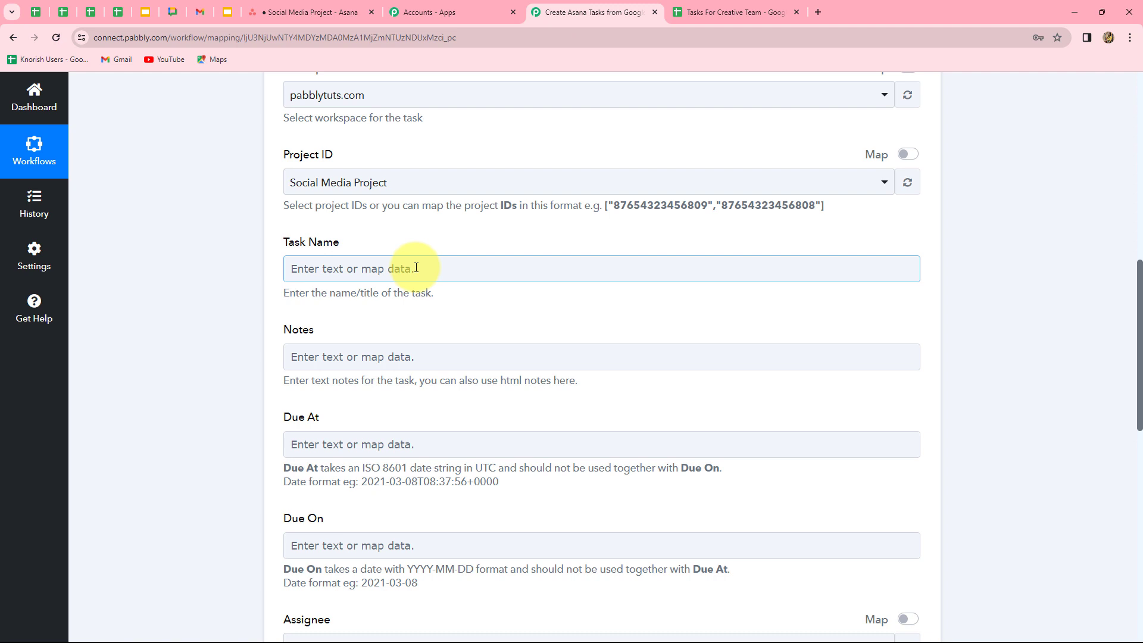
left_click(416, 267)
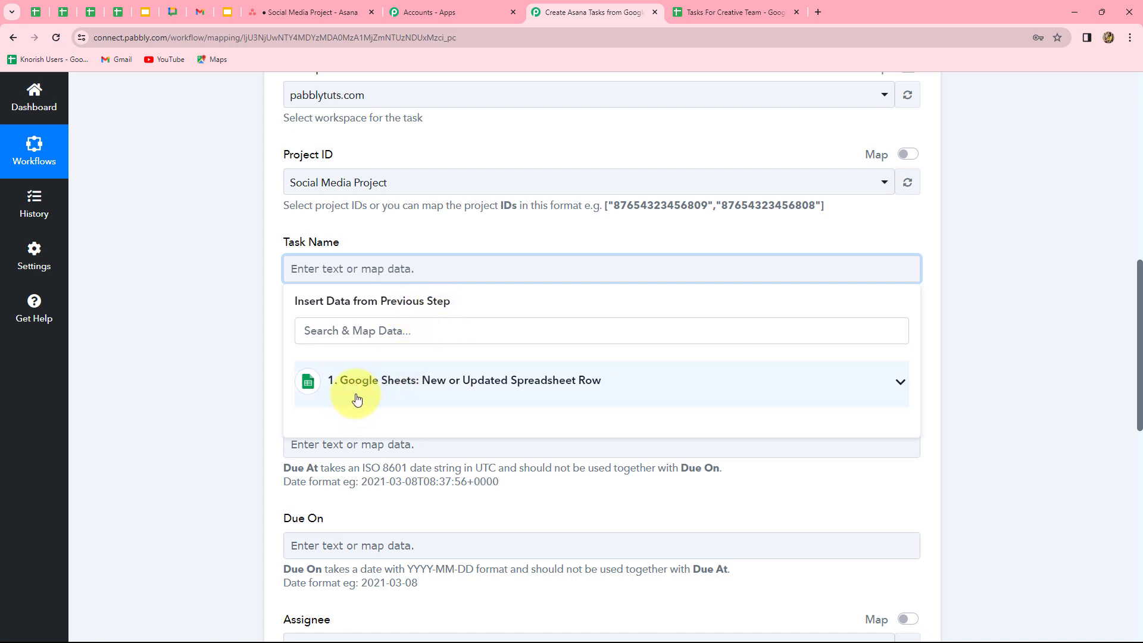
left_click(530, 387)
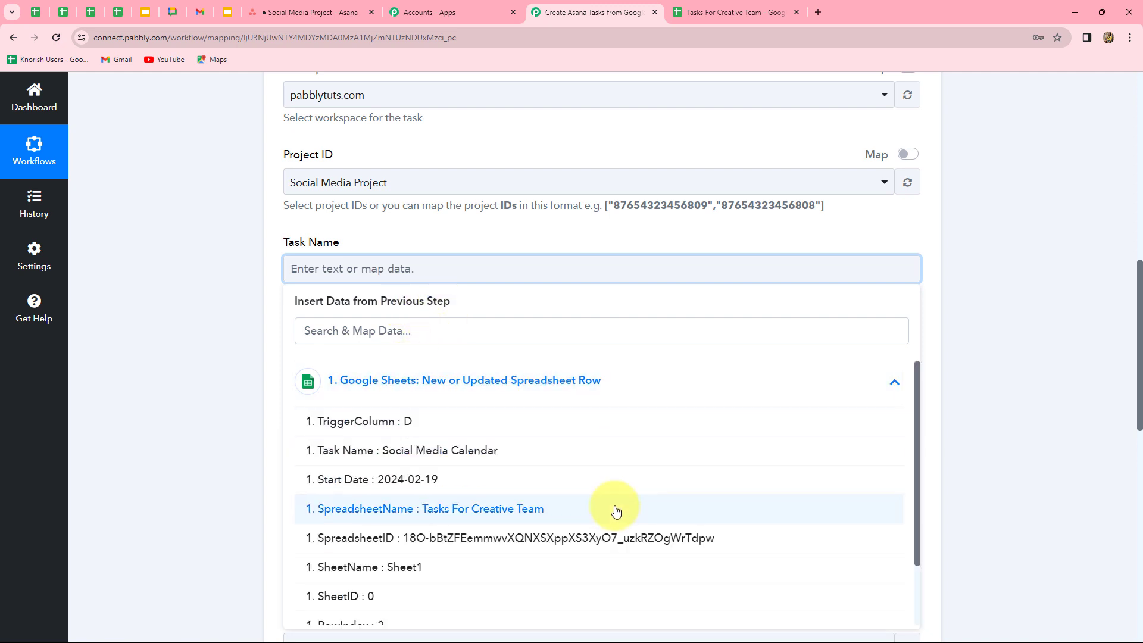
scroll(612, 510, "down", 2)
scroll(613, 510, "up", 2)
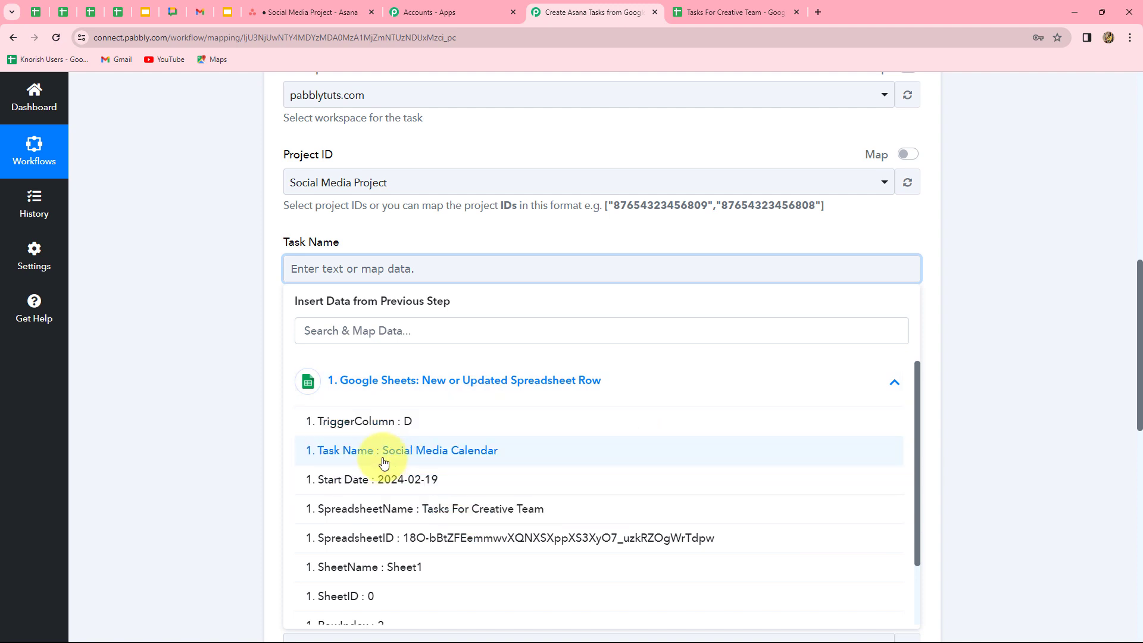
left_click(473, 451)
left_click(1028, 395)
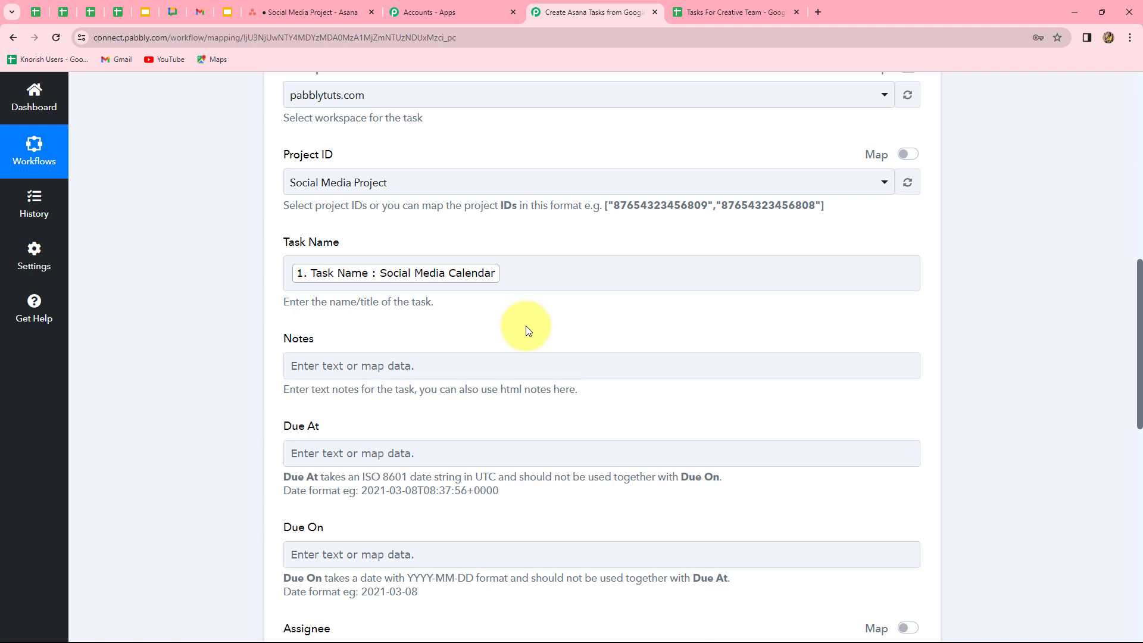
- Map the sheet row's Description into the Asana task's Notes field
scroll(598, 329, "down", 3)
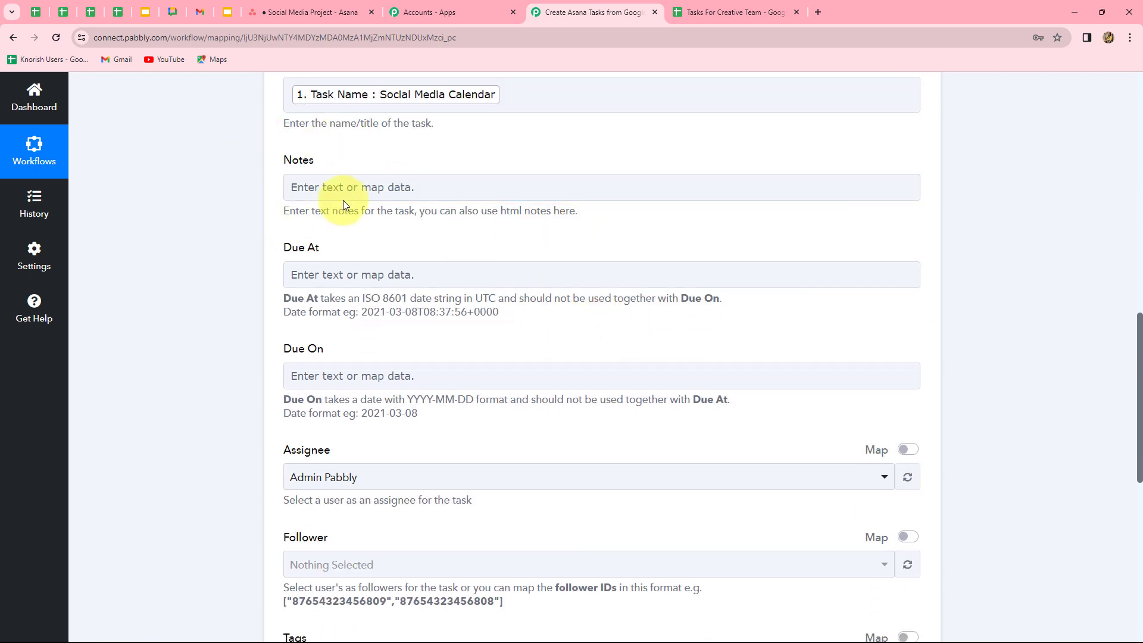
left_click(433, 186)
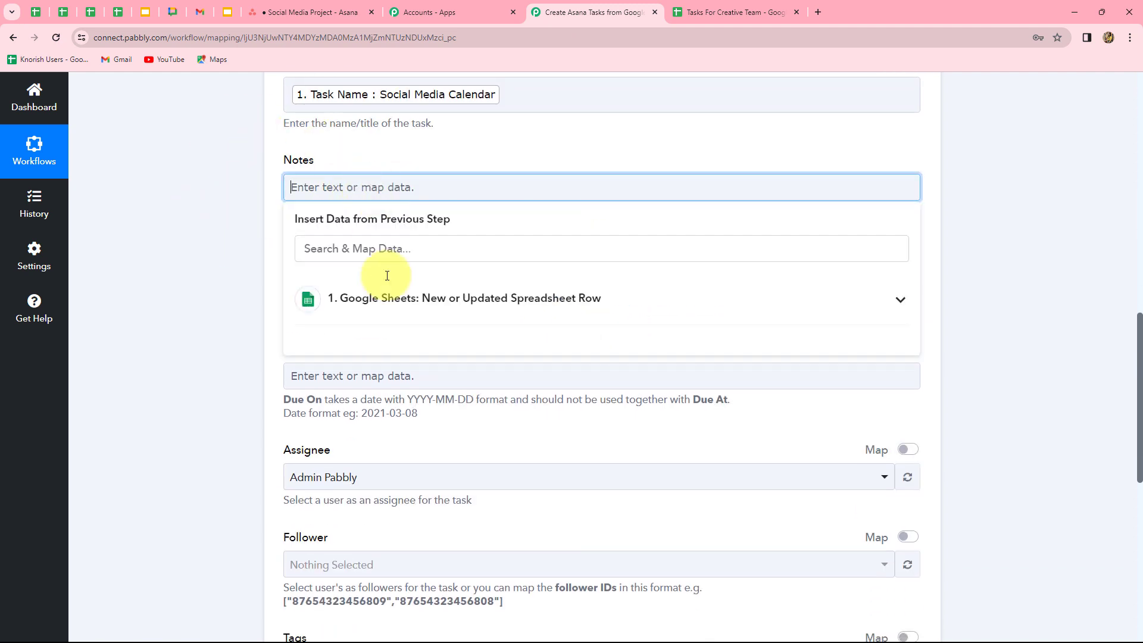
left_click(409, 300)
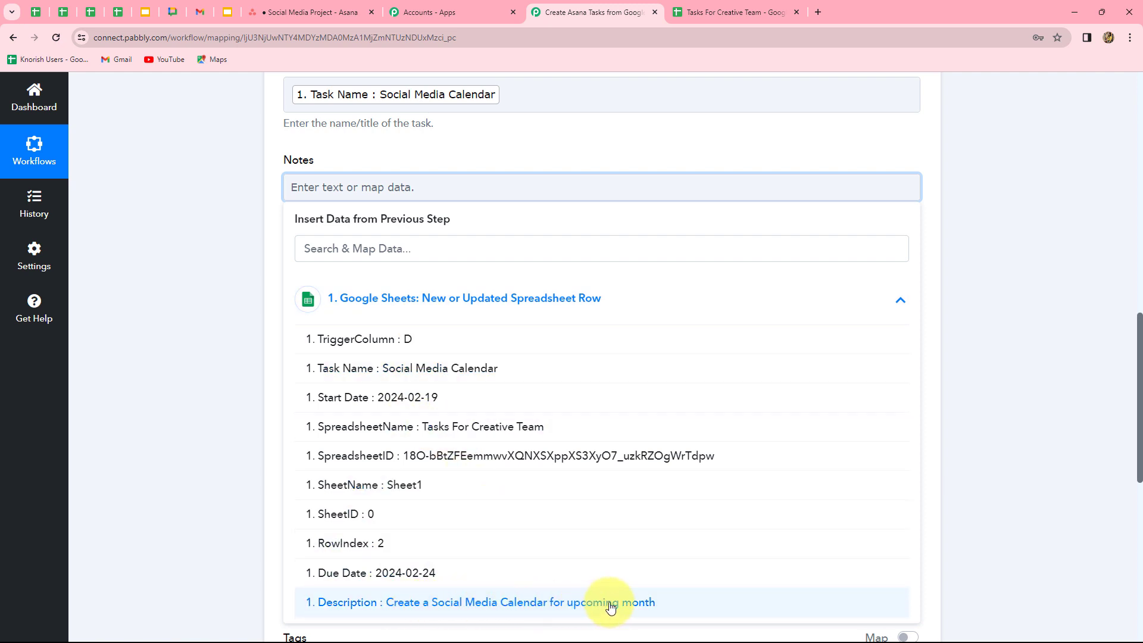
left_click(589, 603)
left_click(1065, 446)
scroll(447, 258, "down", 2)
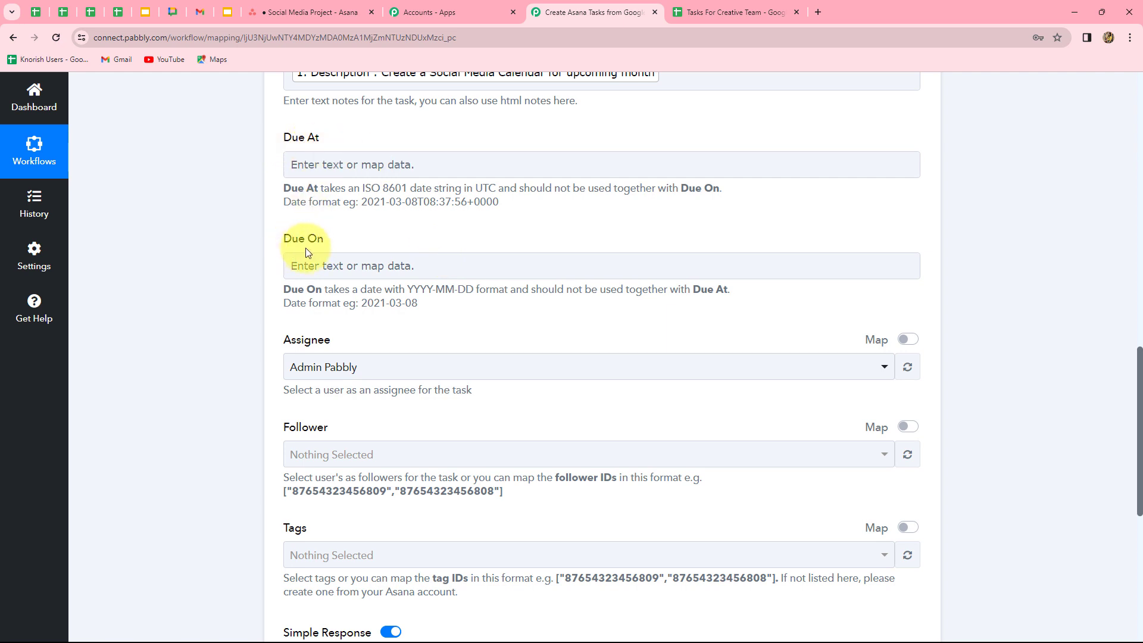
- Map the sheet's Due Date (2024-02-24, YYYY-MM-DD format) into the Due On field
left_click(444, 261)
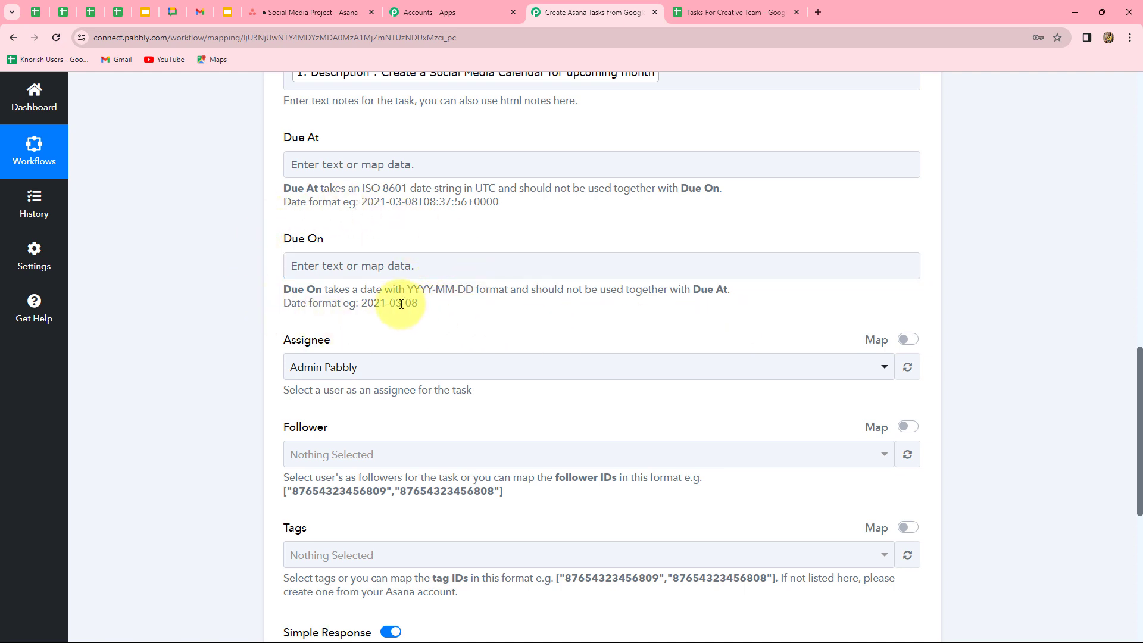
left_click_drag(408, 291, 454, 299)
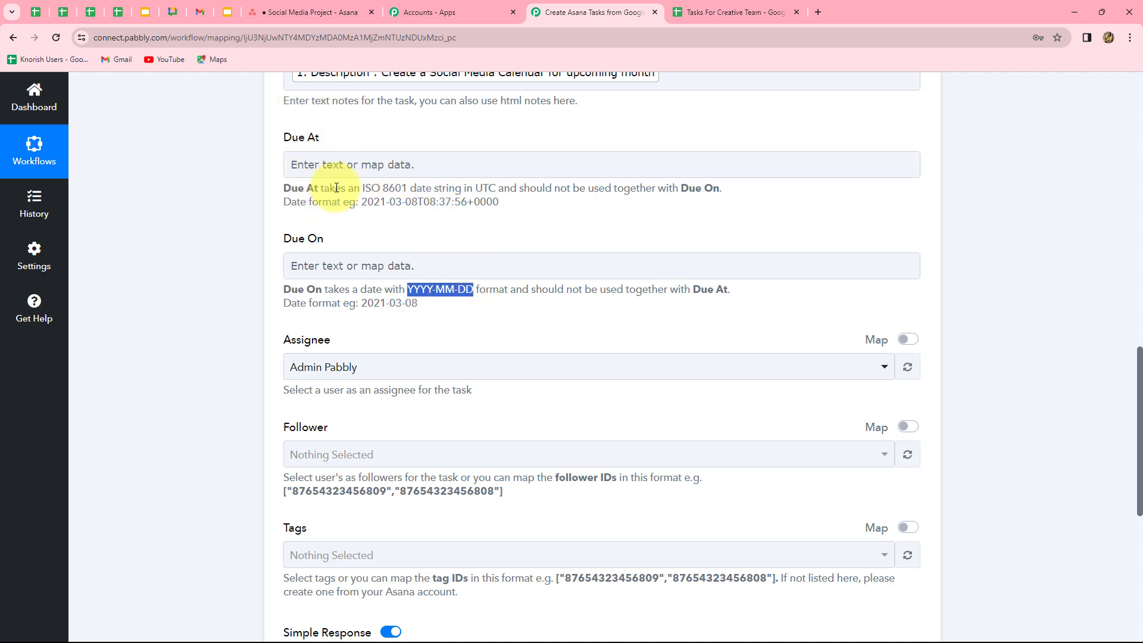
left_click_drag(362, 202, 516, 201)
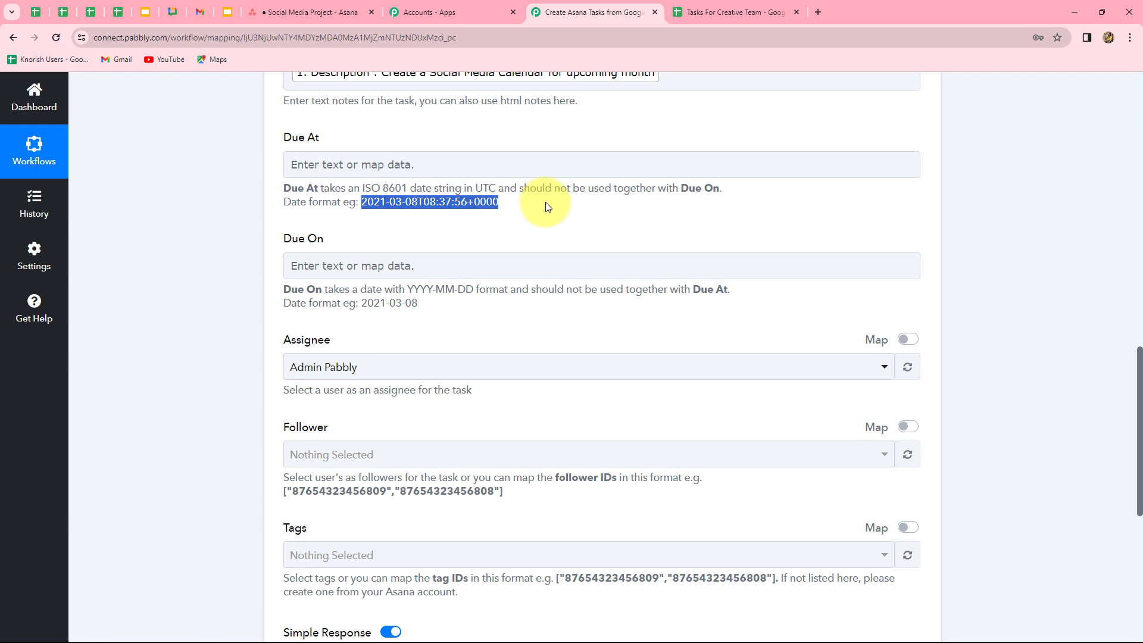
left_click(581, 266)
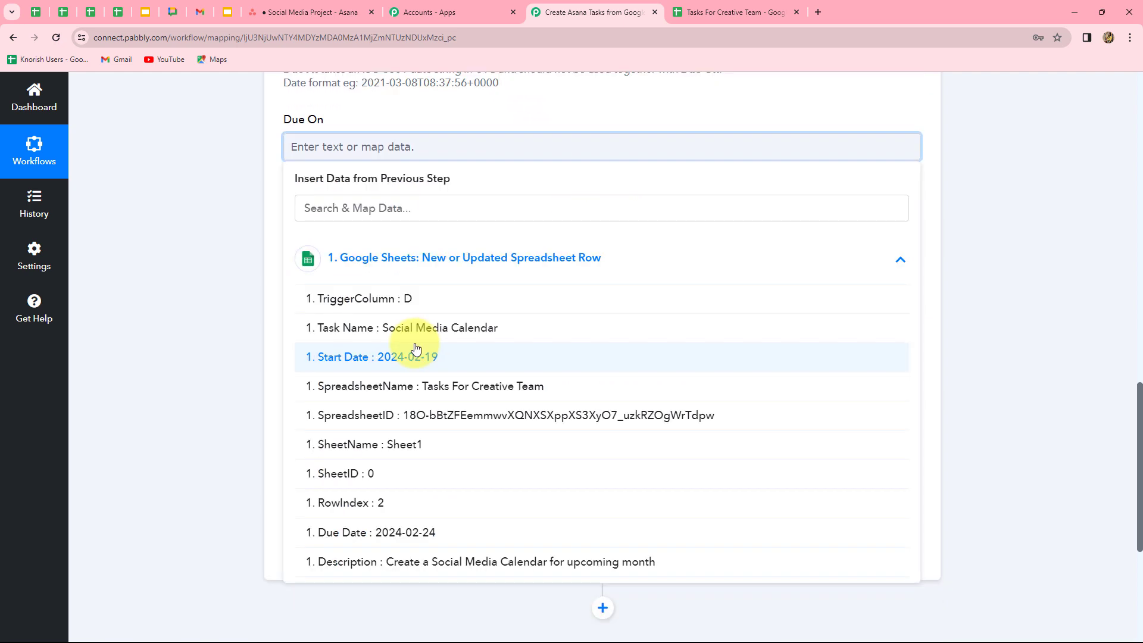
left_click(435, 534)
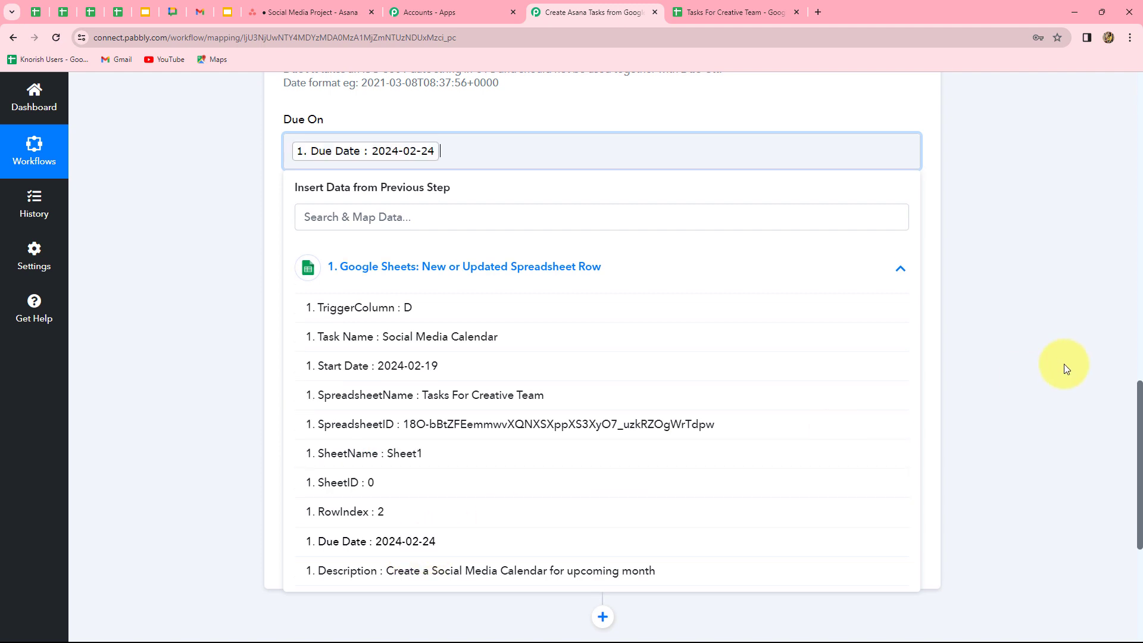
scroll(487, 241, "down", 2)
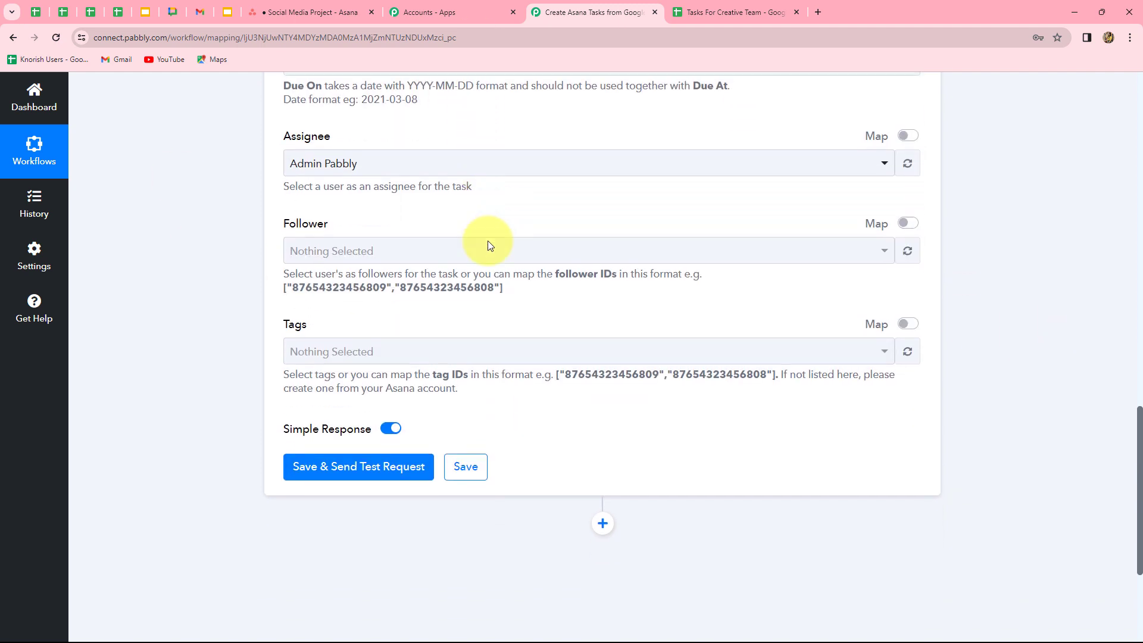
- Keep the existing assignee selected for the Asana task
left_click(351, 139)
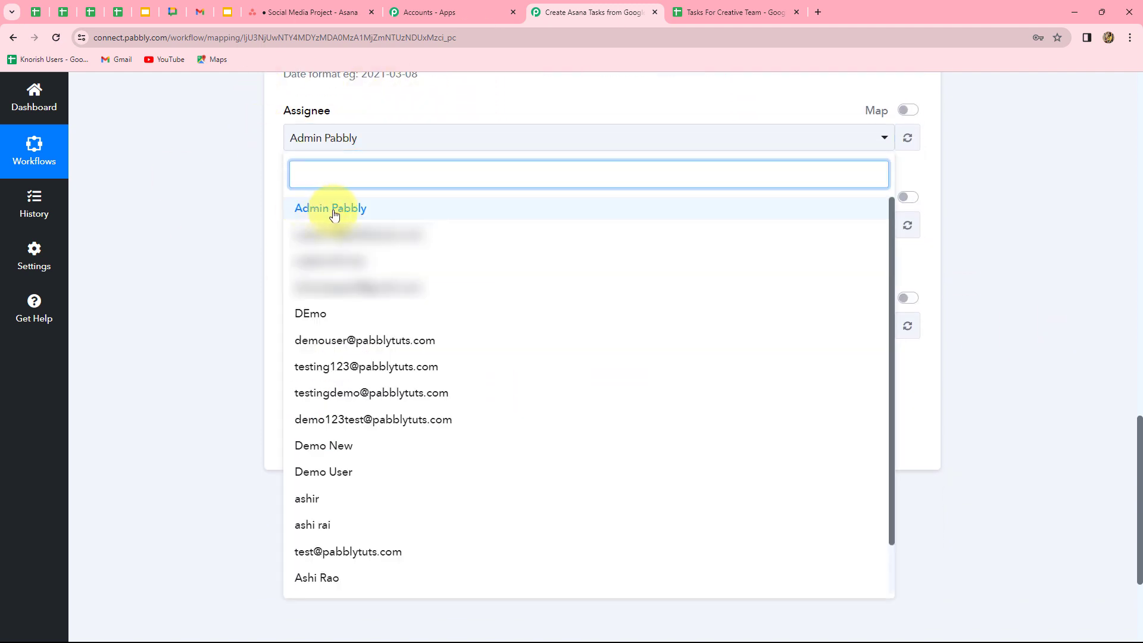
left_click(225, 209)
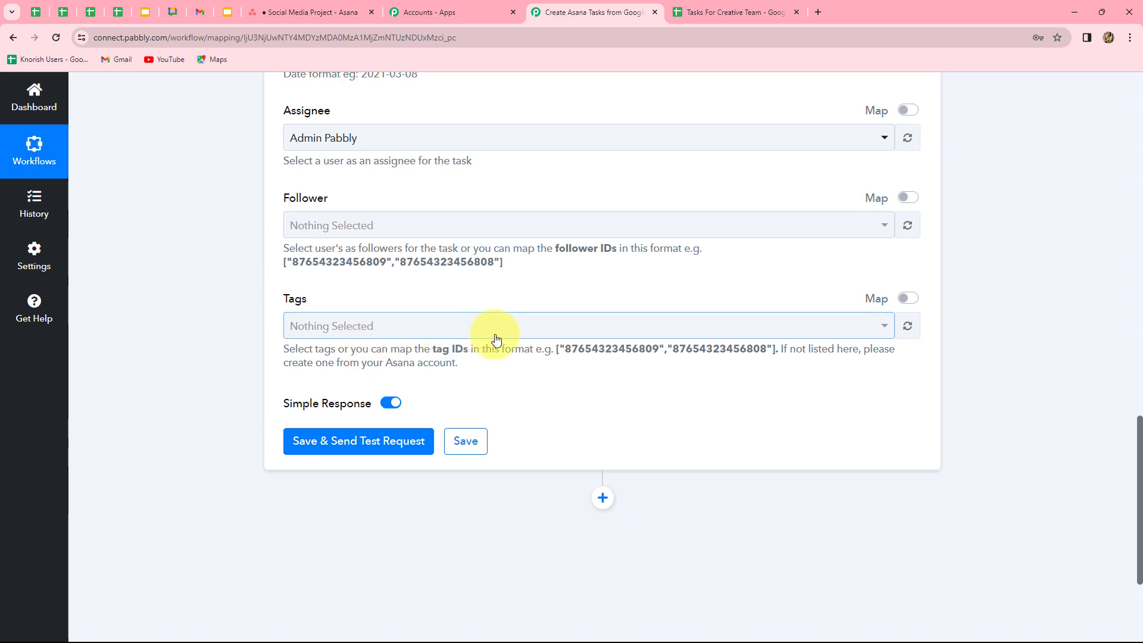
scroll(671, 273, "up", 5)
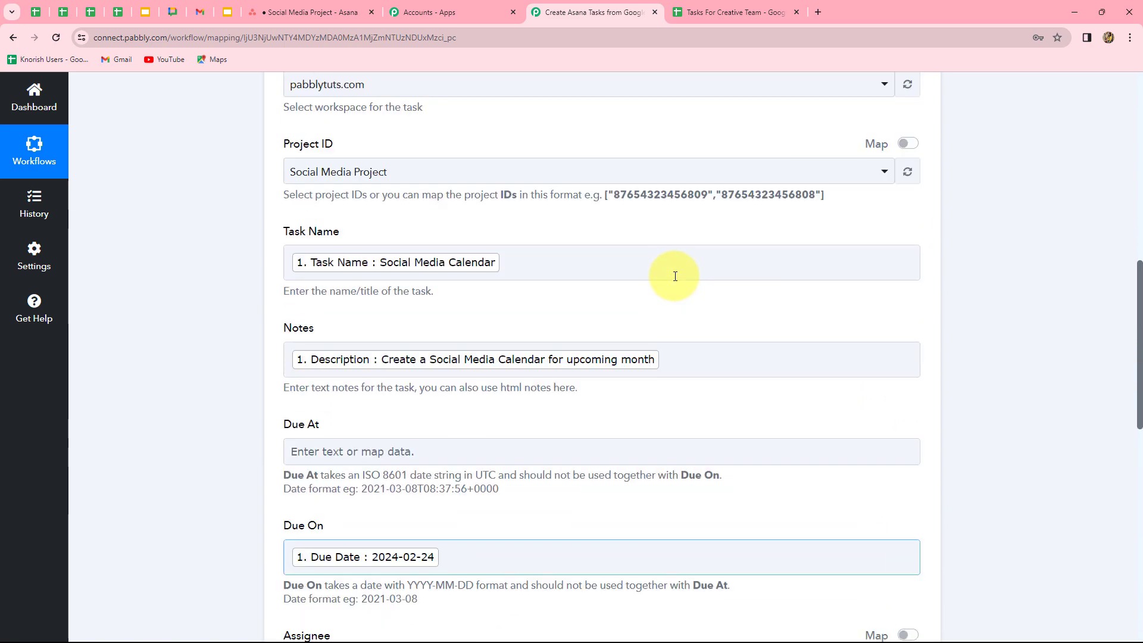
- Save and test the Create a Task step, review the response, then view the Asana board
scroll(675, 276, "down", 7)
left_click(394, 322)
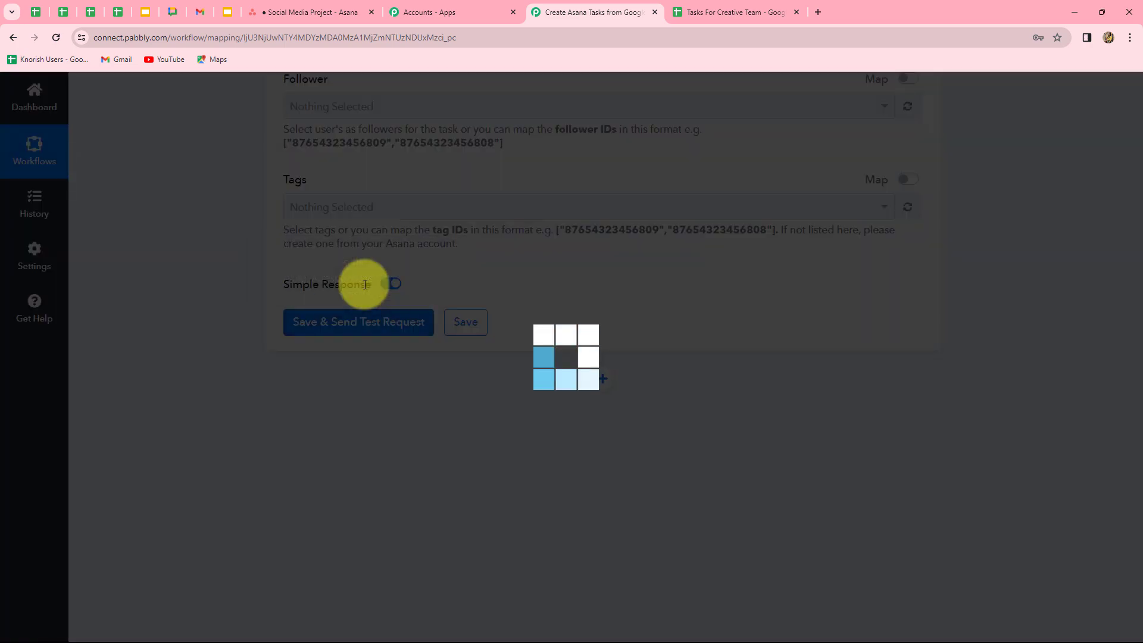
scroll(1115, 481, "down", 5)
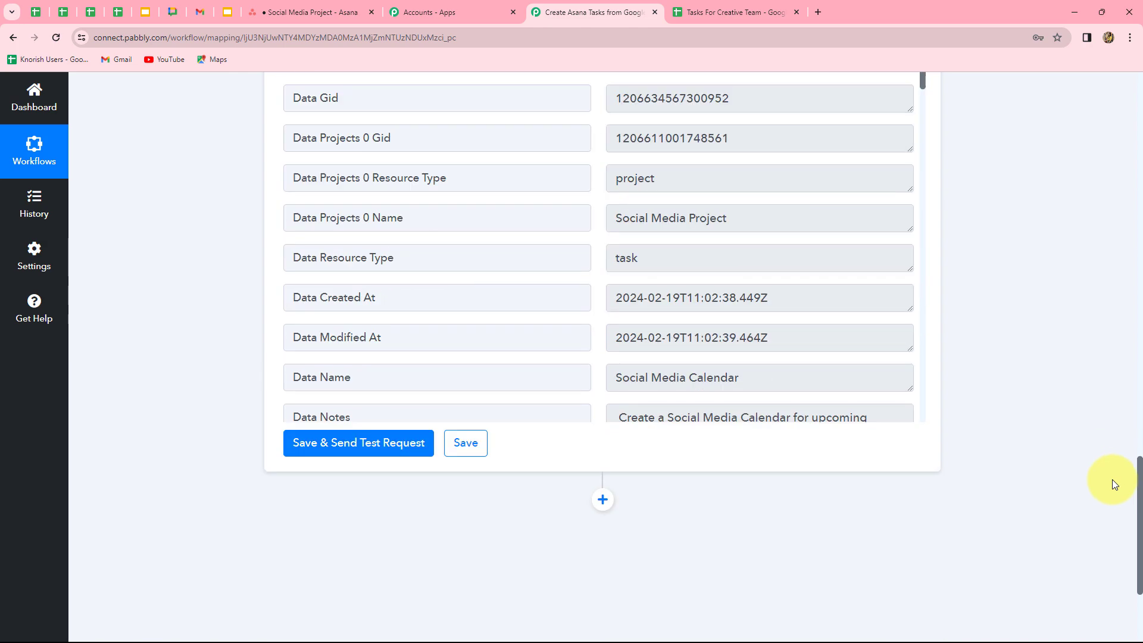
scroll(1113, 482, "up", 3)
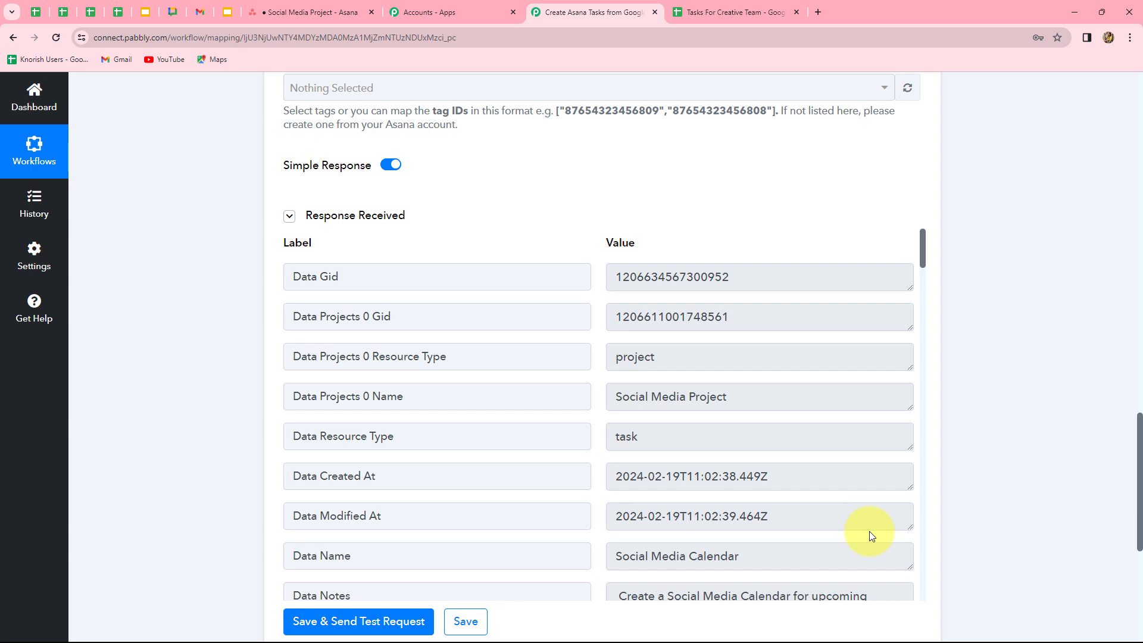
left_click(328, 12)
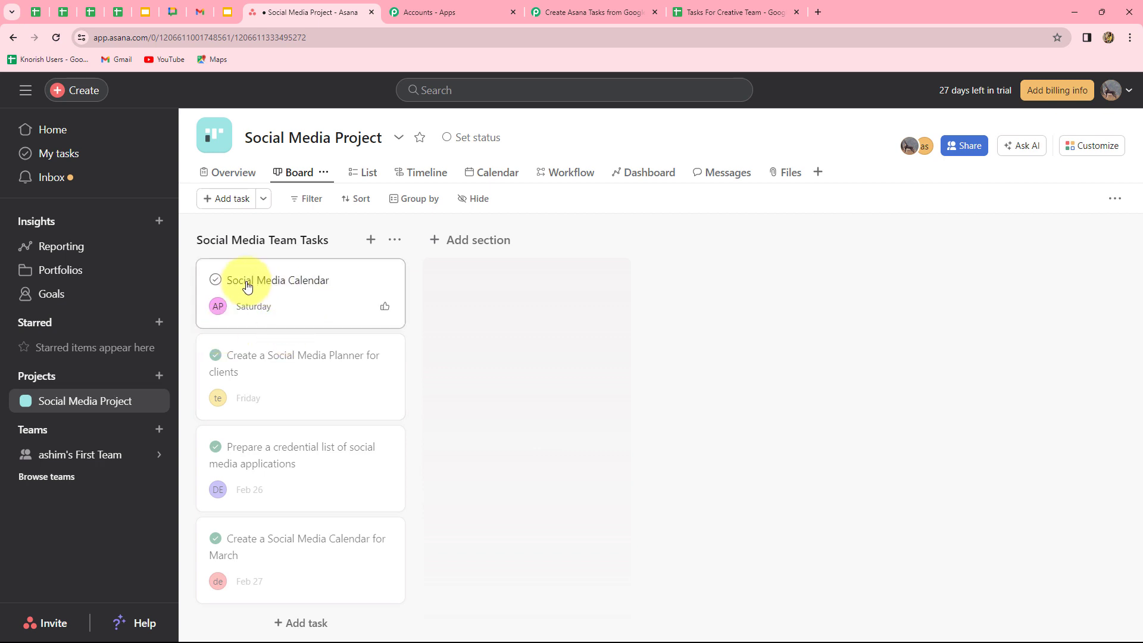
- Open the Social Media Calendar task in Asana to verify its due date and description
left_click(305, 293)
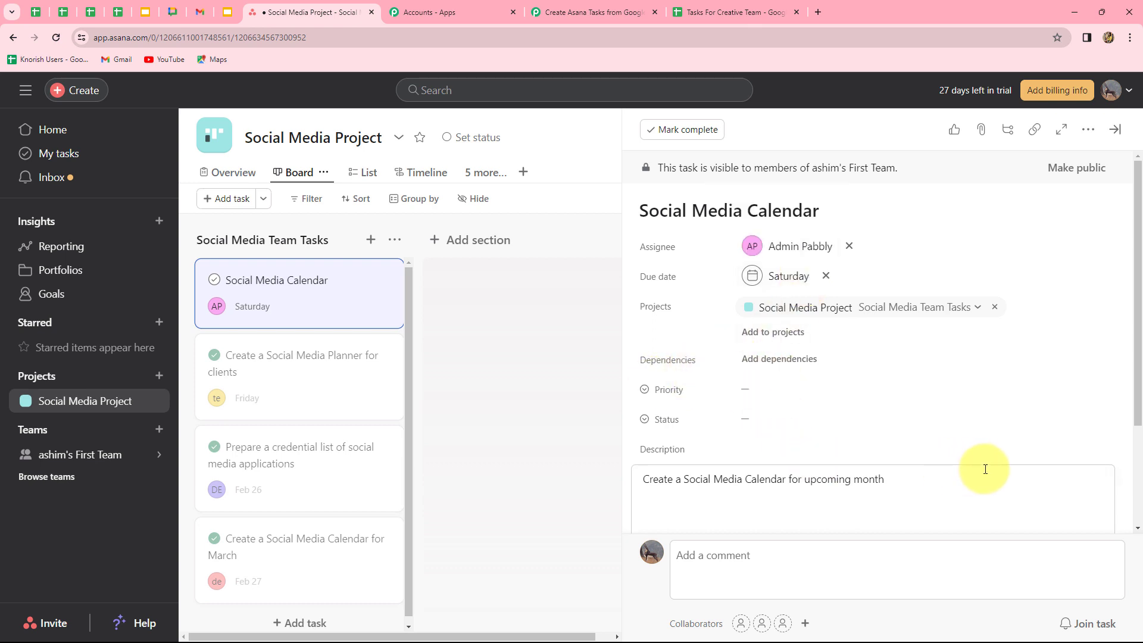
left_click(598, 12)
- Scroll to the top of the workflow and bring up the Tasks For Creative Team spreadsheet
scroll(1082, 406, "up", 20)
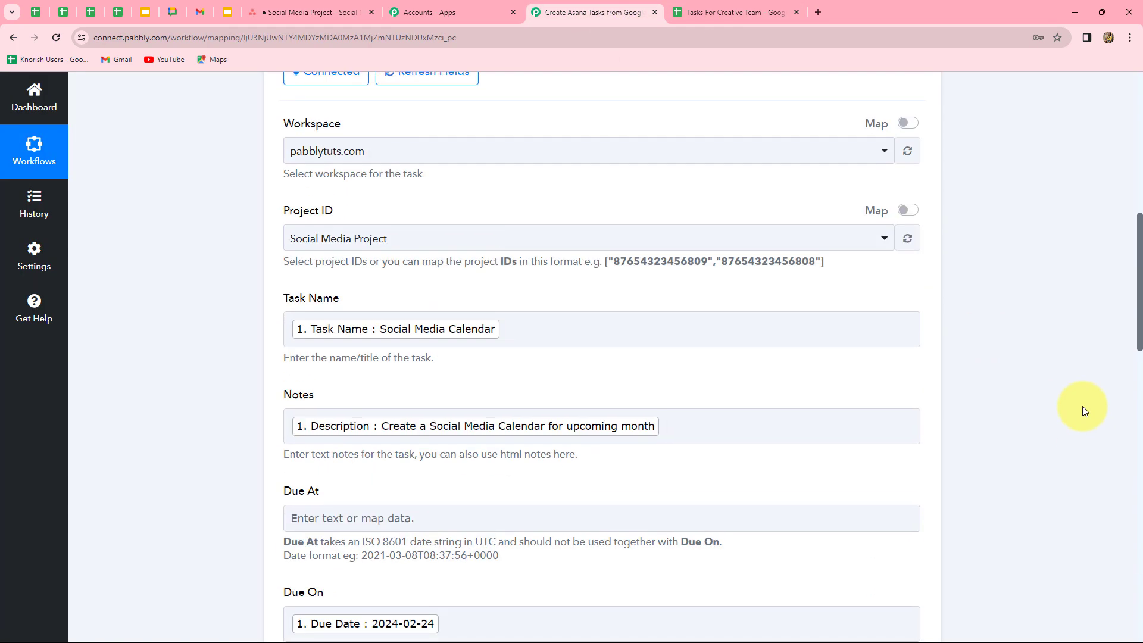
scroll(1082, 406, "up", 1)
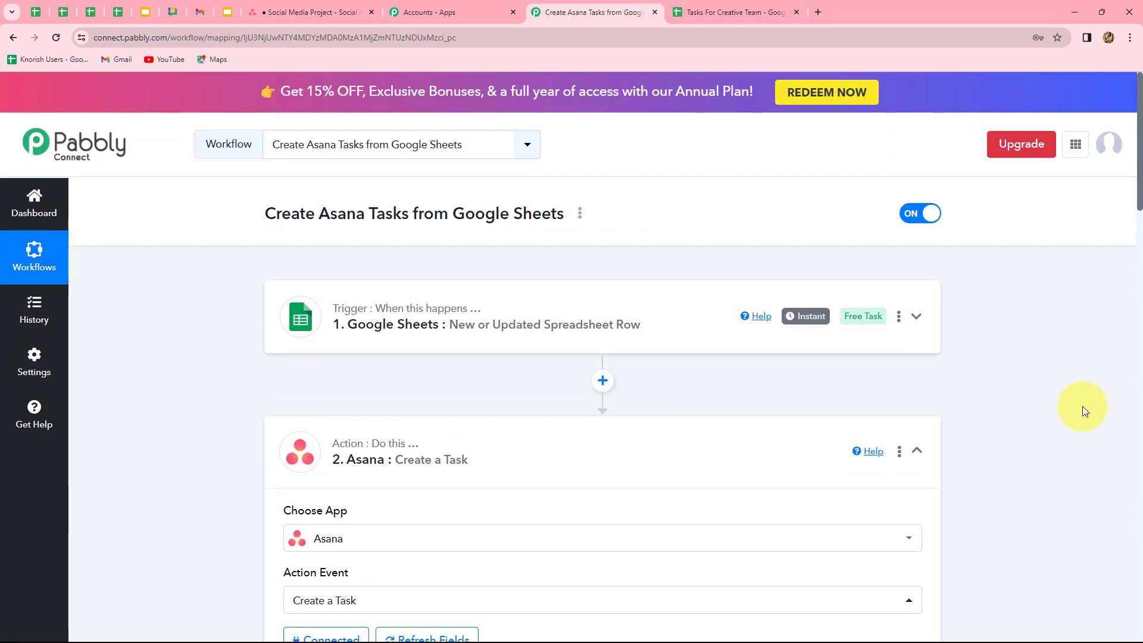
left_click(735, 11)
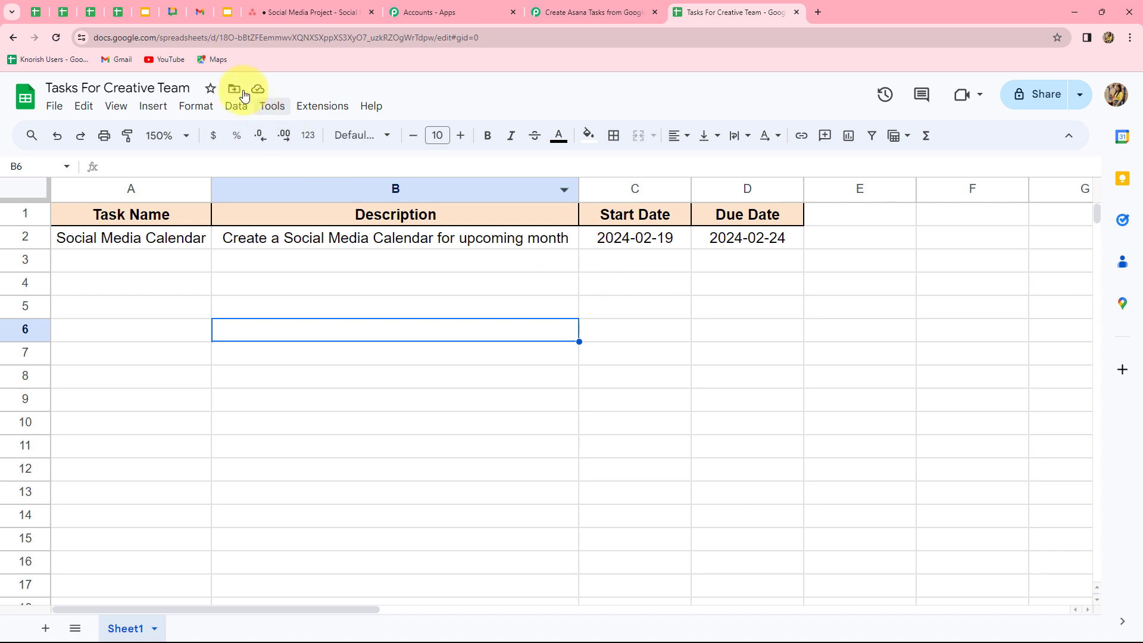
- Add row 3: Test Task, 'This is a test task', start 2024-02-19, due 2024-02-20
left_click(322, 106)
mouse_move(365, 253)
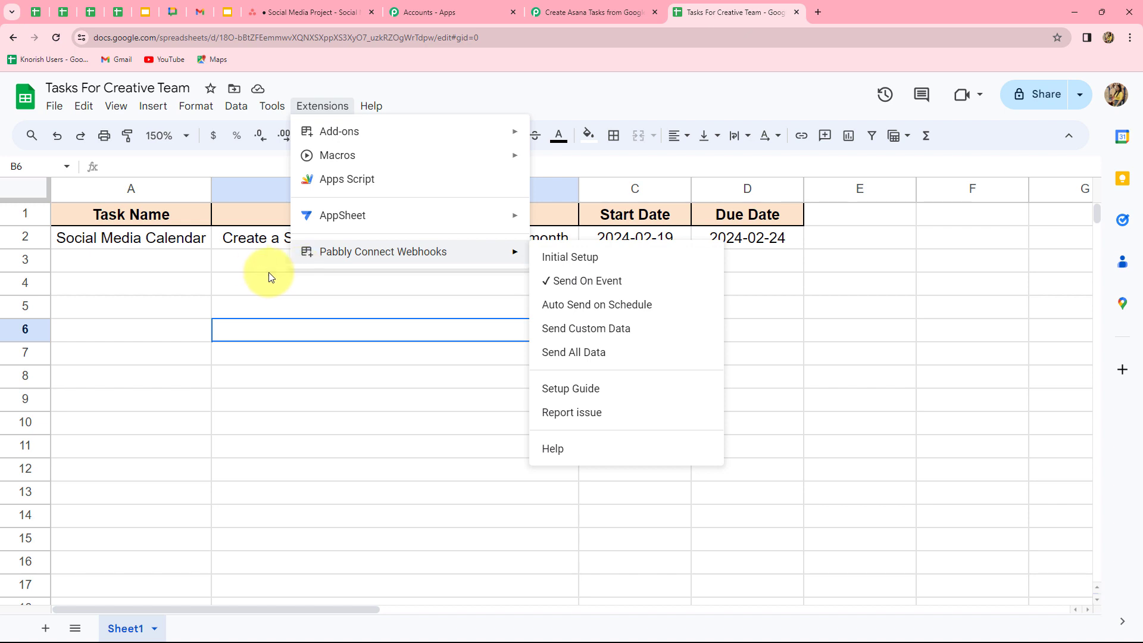
left_click(160, 264)
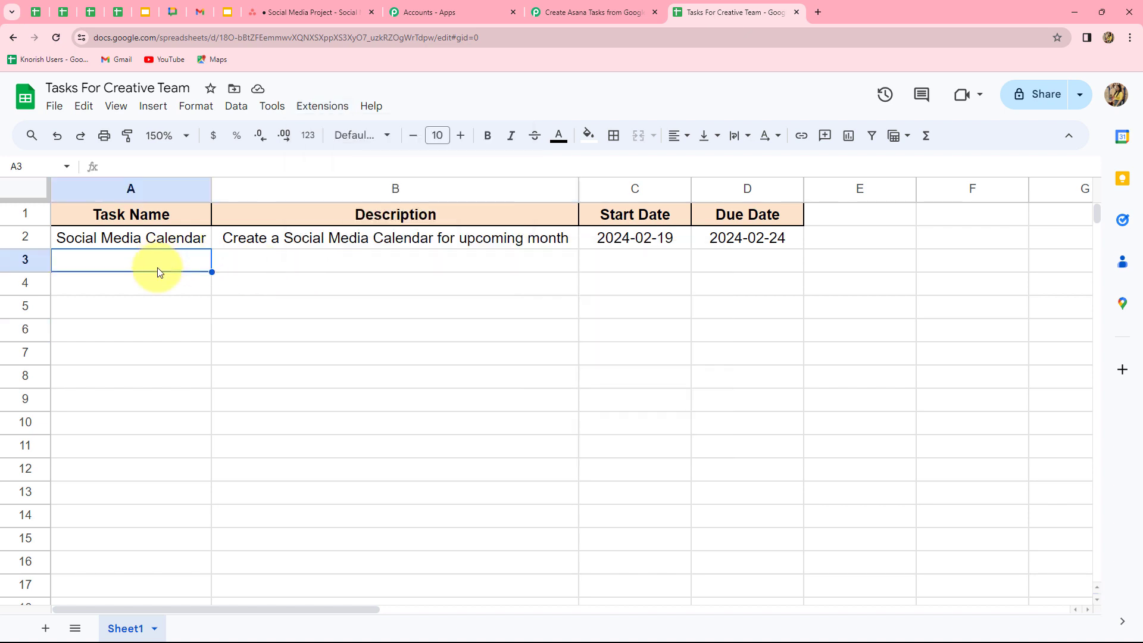
type("Test Task")
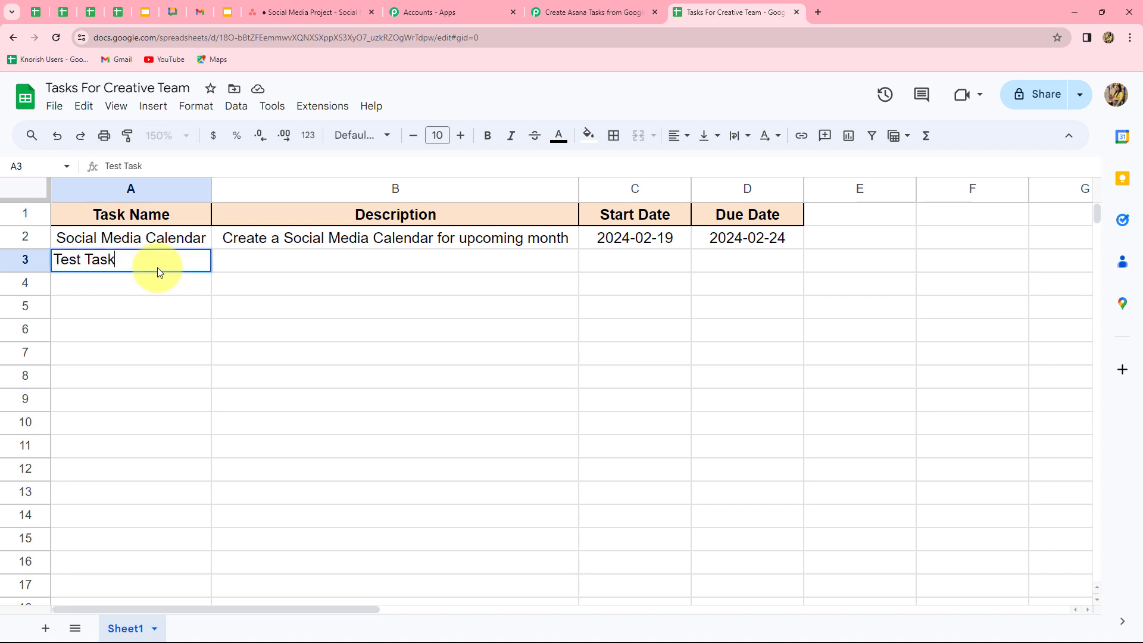
left_click(300, 263)
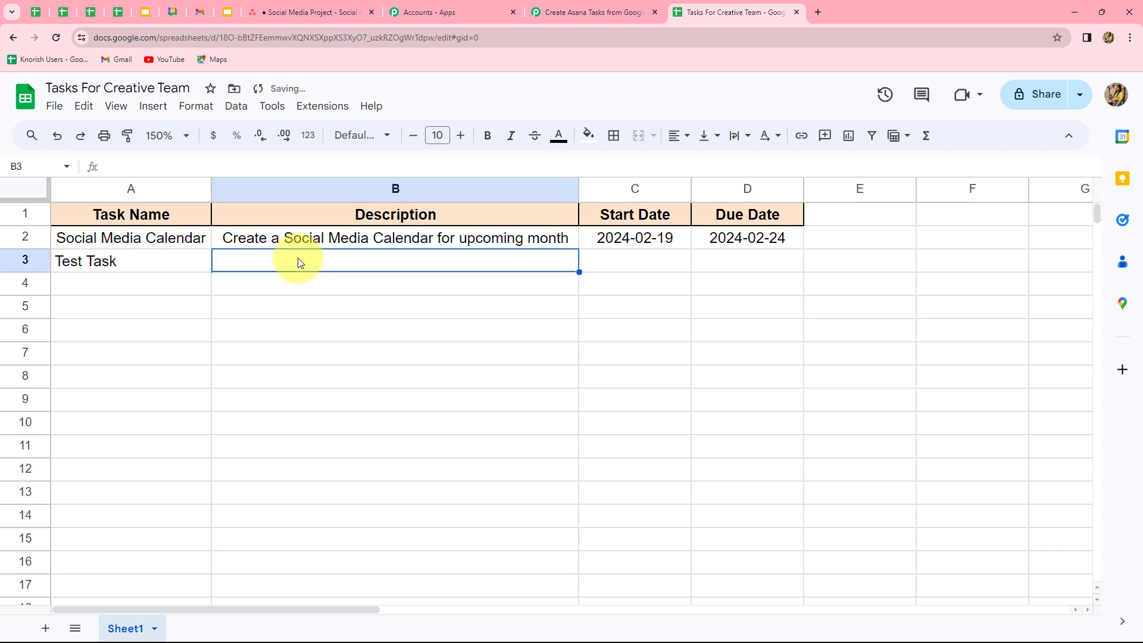
type("This is a test task")
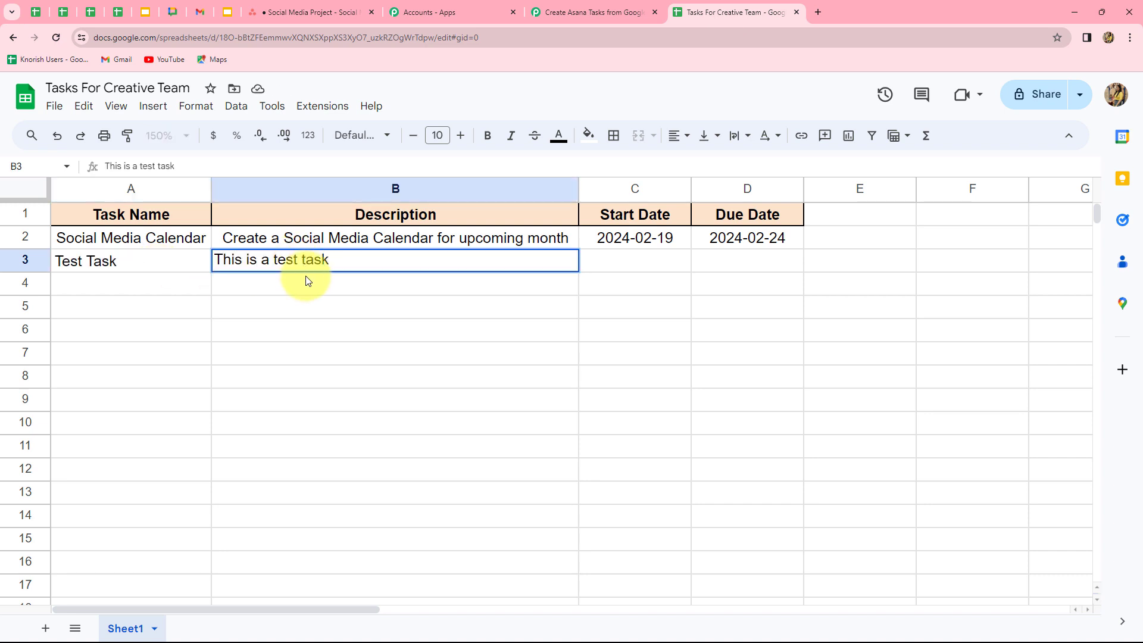
key("Return")
left_click(652, 261)
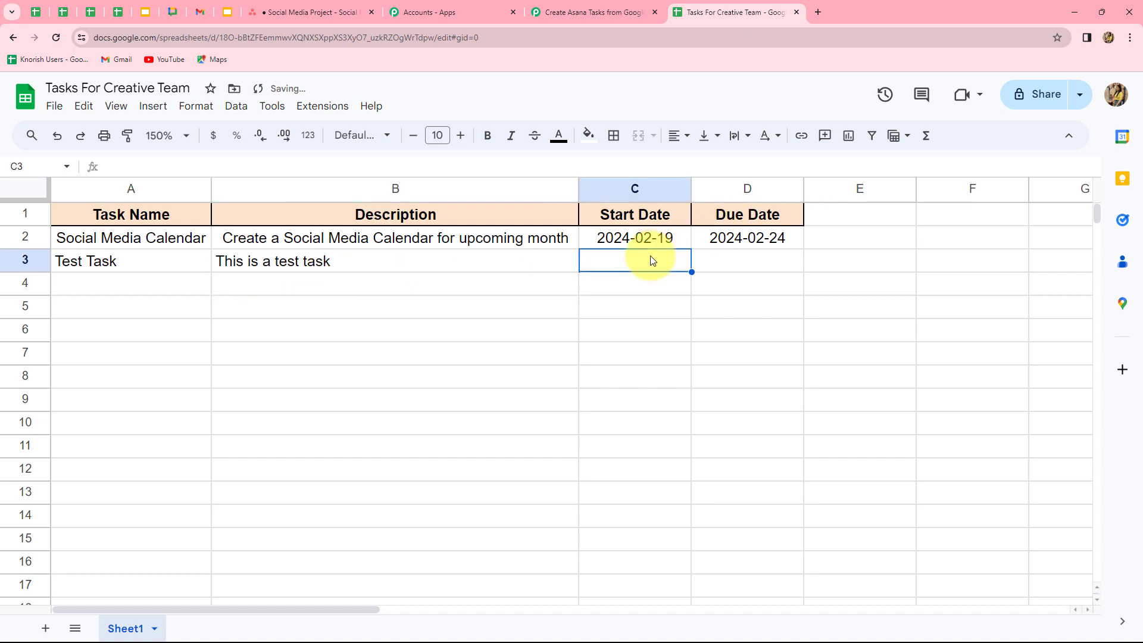
type("2024-02-19")
key("Tab")
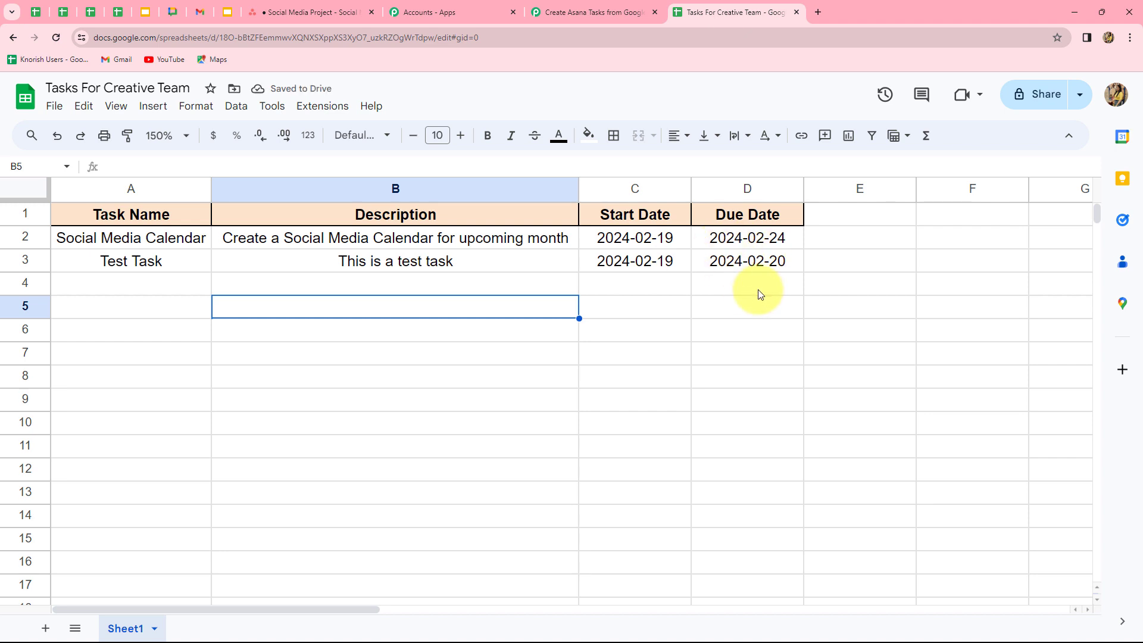
left_click(277, 13)
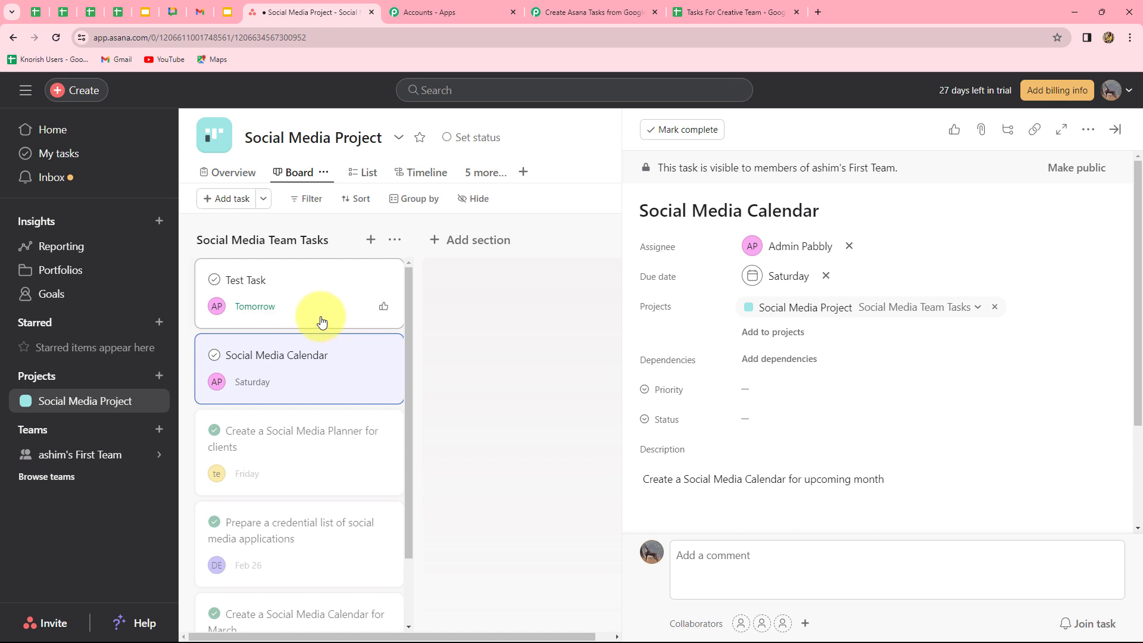
- Check the new Test Task's details in Asana, then collapse the Asana action step in Pabbly
left_click(293, 305)
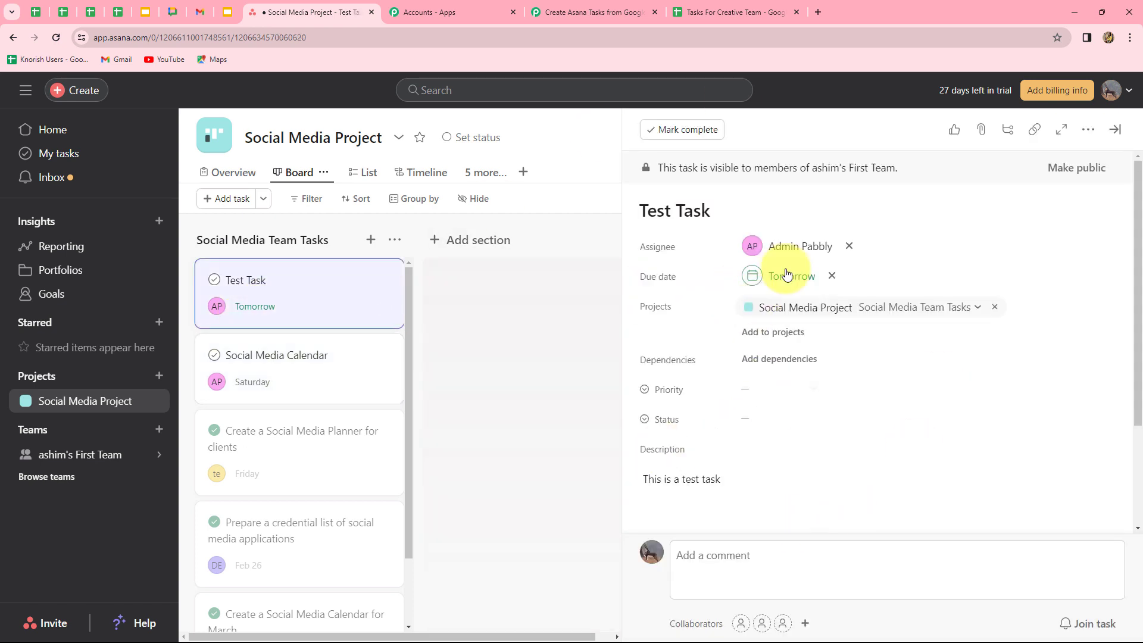
left_click(586, 12)
left_click(915, 450)
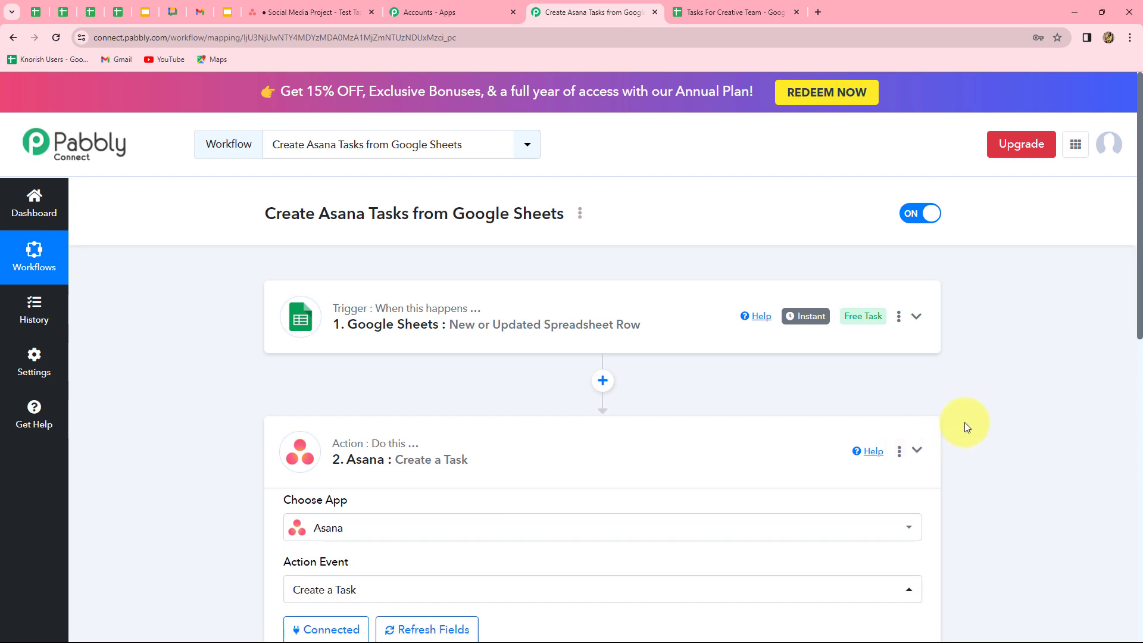